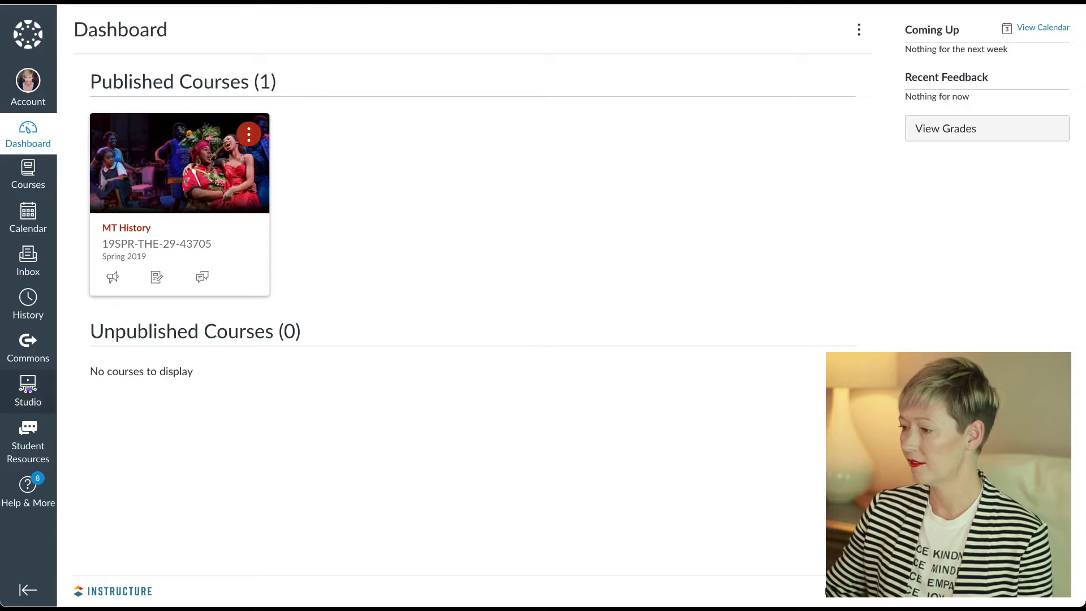
Open Canvas Studio from the Canvas navigation to see the empty My Library
left_click(28, 389)
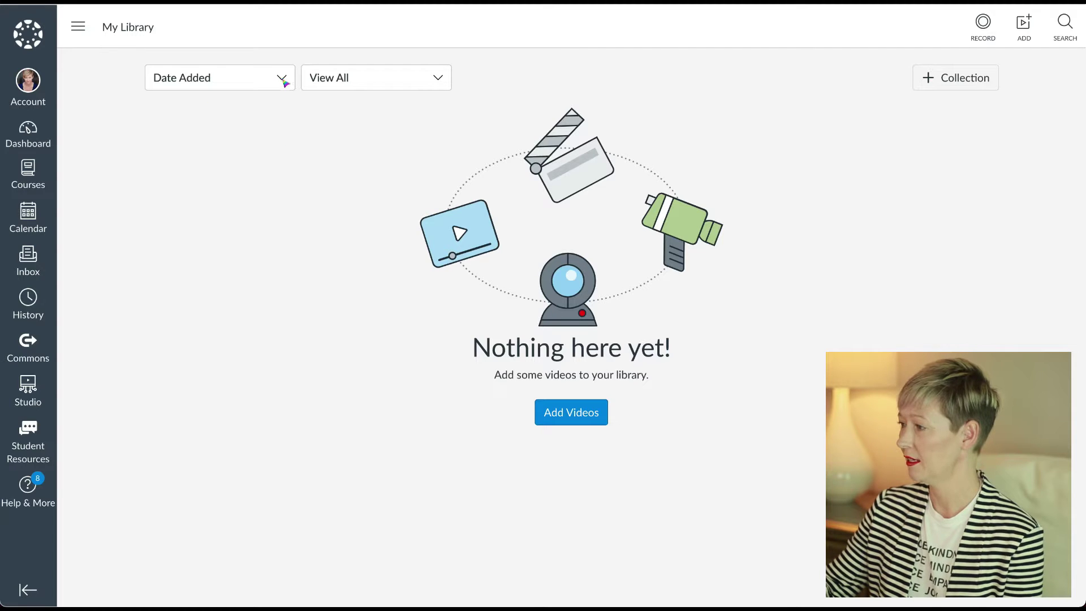
left_click(440, 84)
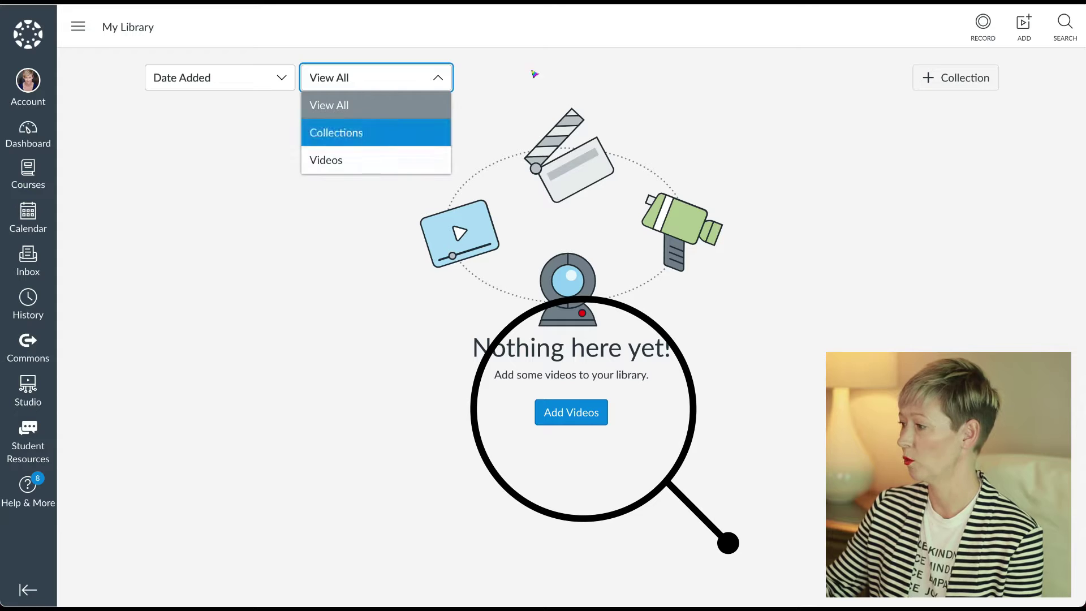
left_click(560, 59)
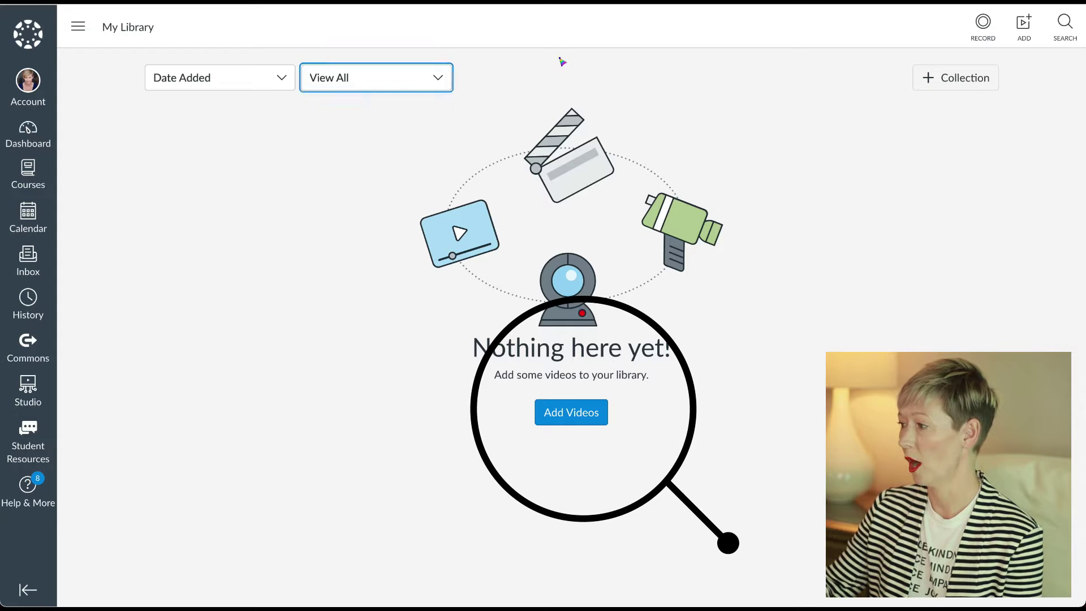
left_click(567, 413)
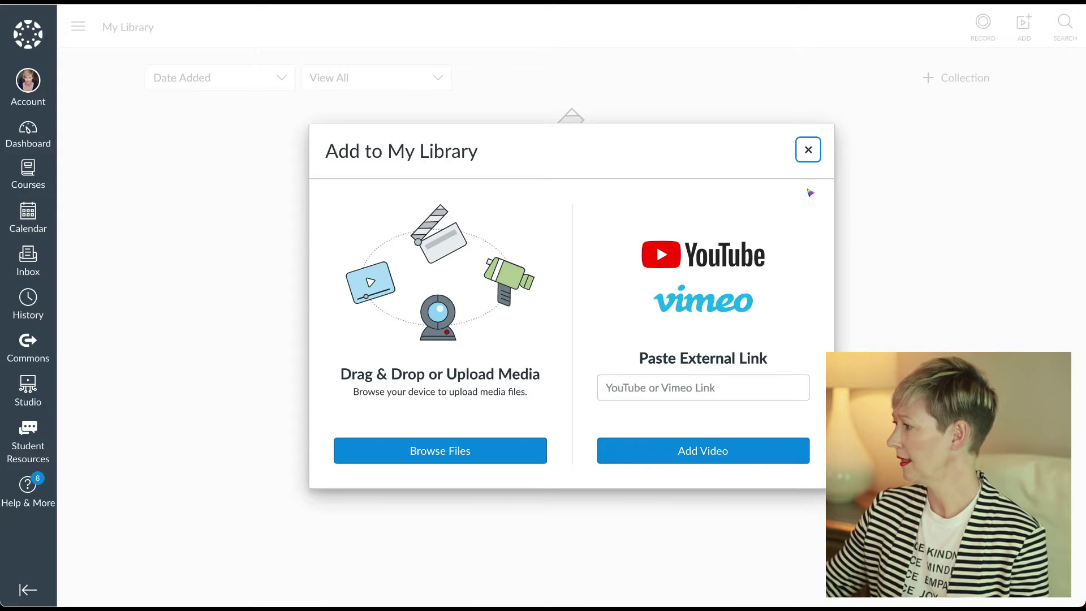
left_click(808, 149)
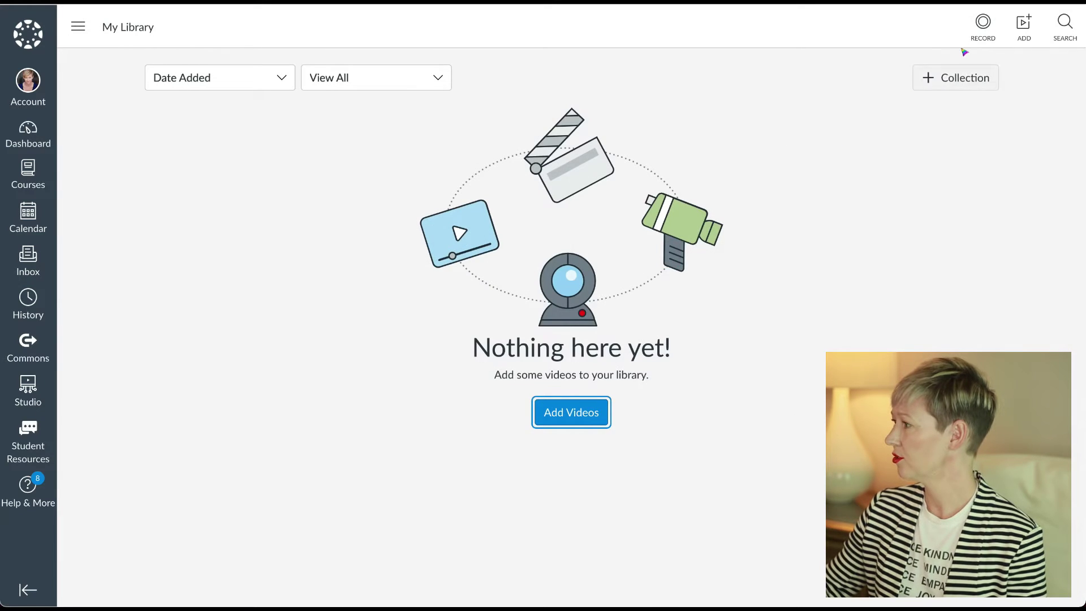
Start a Webcam Capture using the HypeMiC microphone and FaceTime HD Camera
left_click(983, 23)
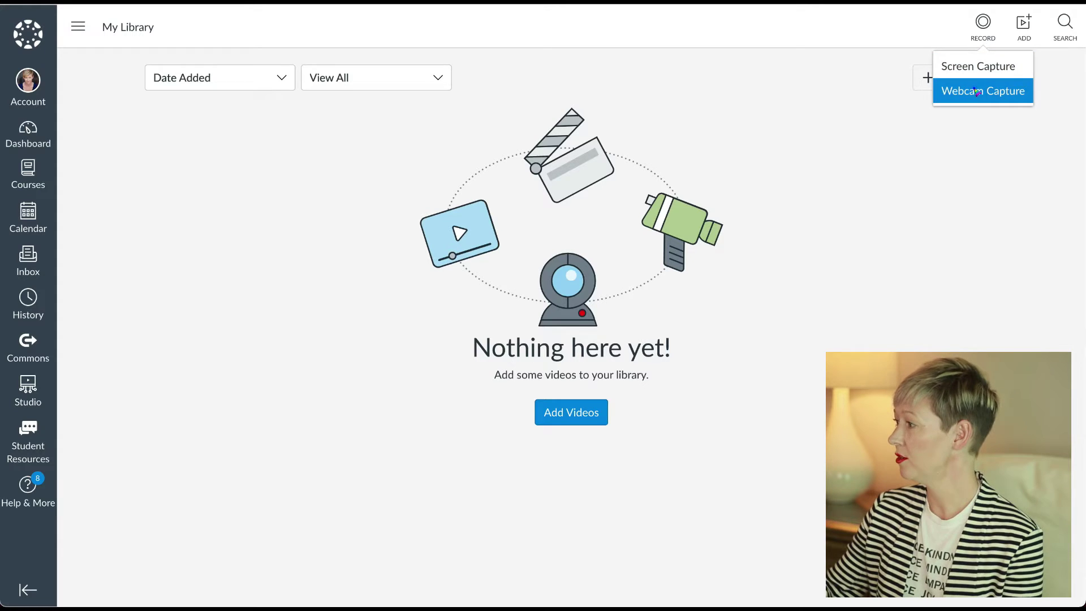
left_click(977, 93)
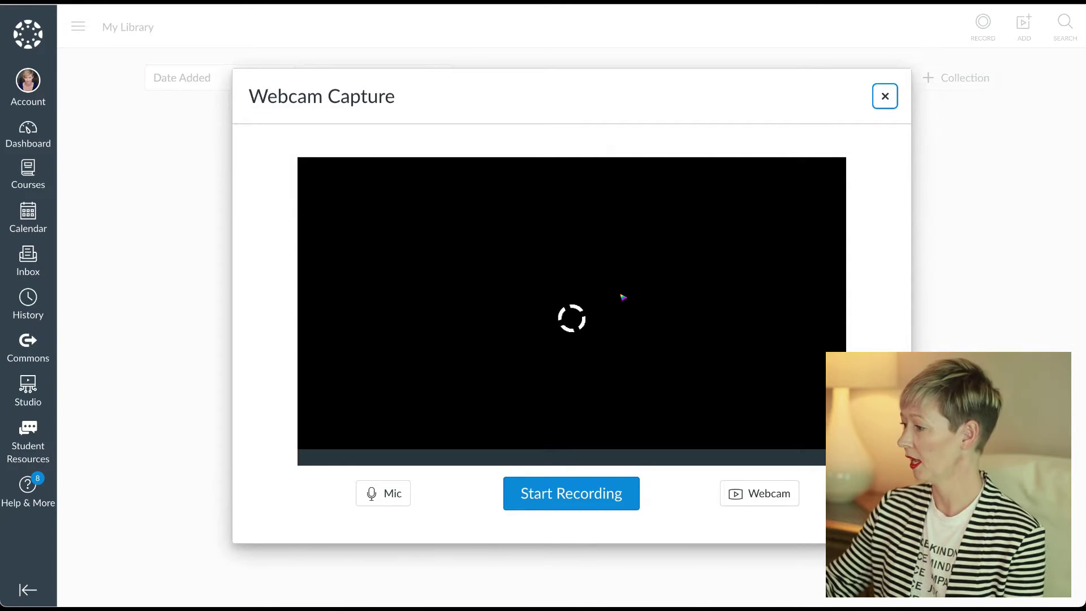
left_click(390, 493)
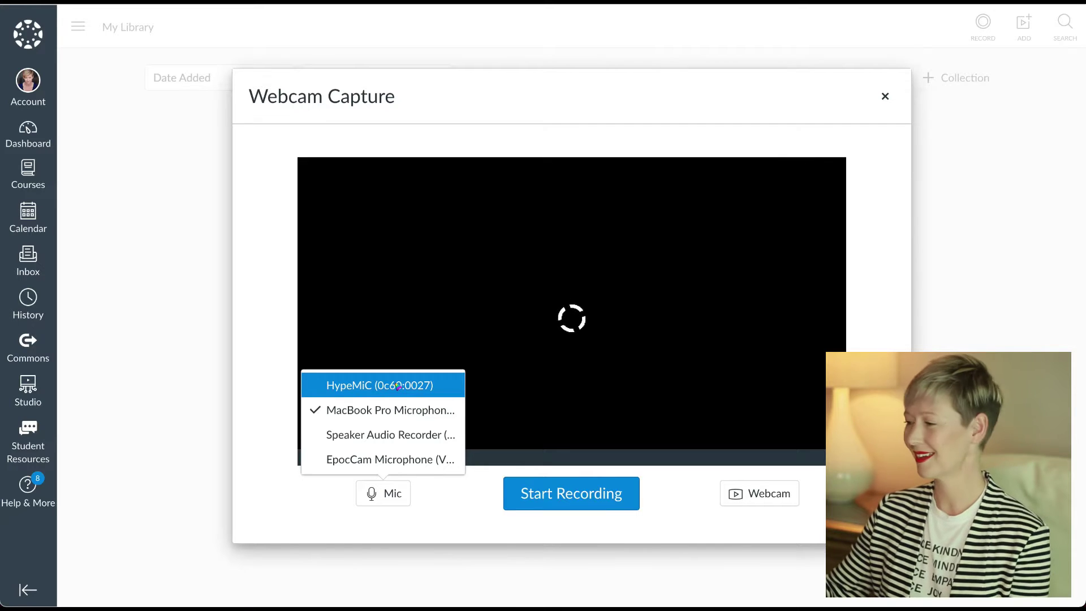
left_click(397, 386)
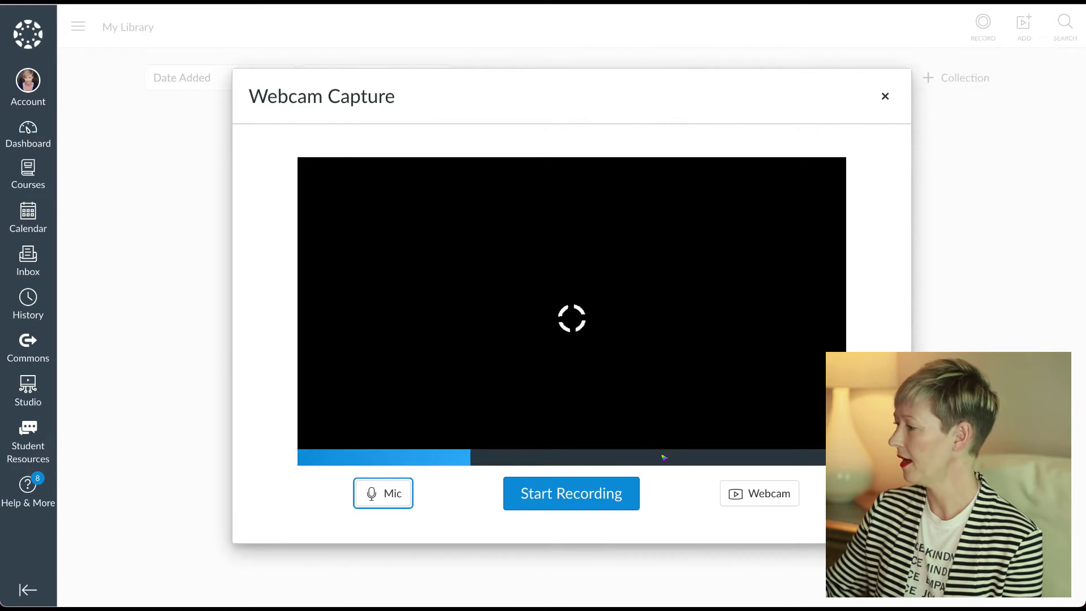
left_click(761, 495)
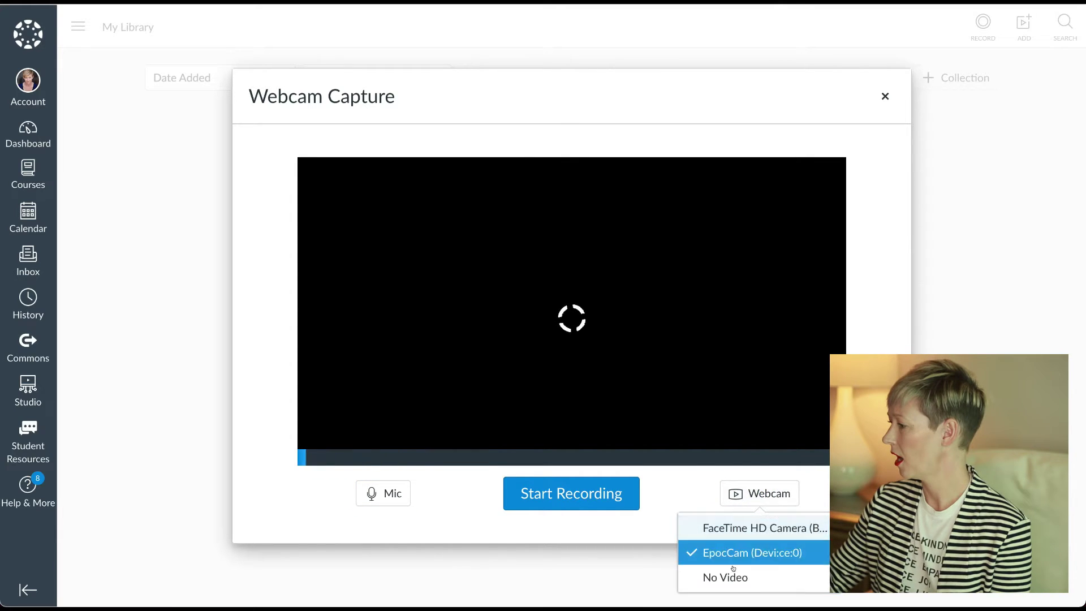
left_click(744, 529)
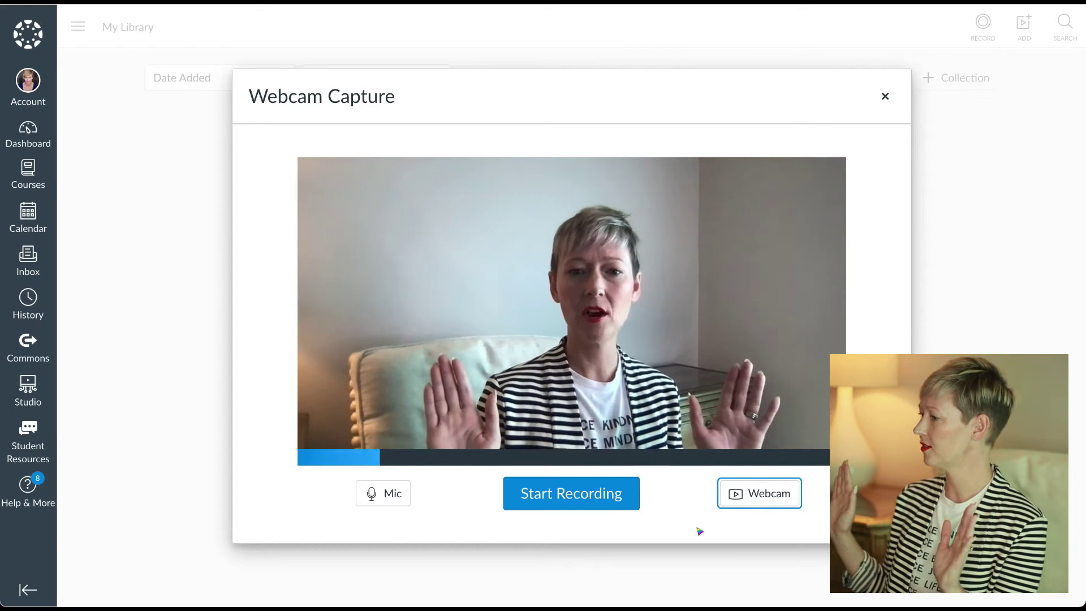
Record a short webcam clip, stop it, and play it back
left_click(601, 493)
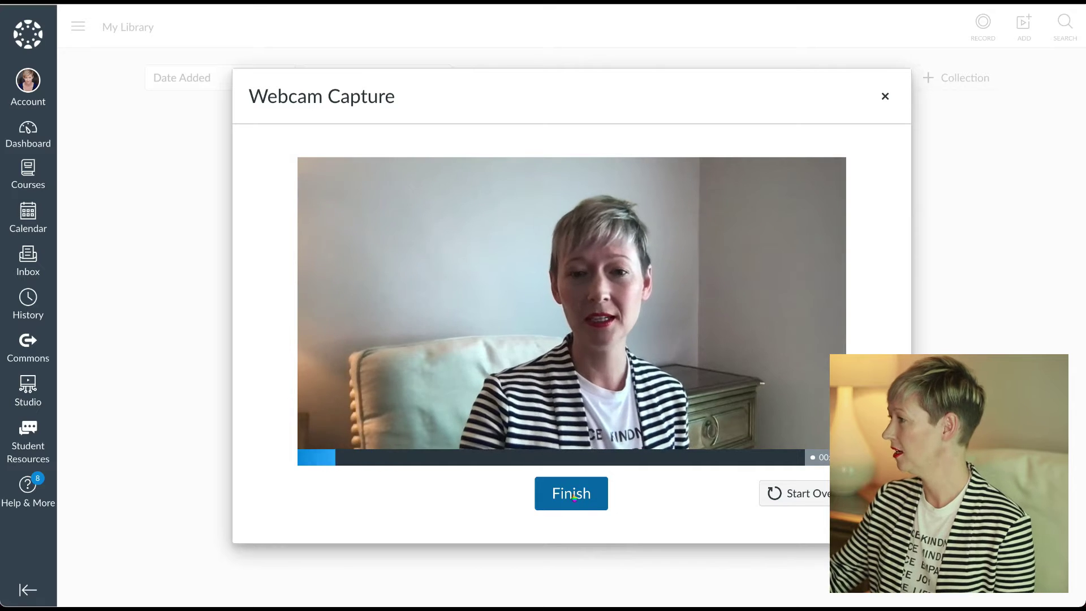
left_click(572, 496)
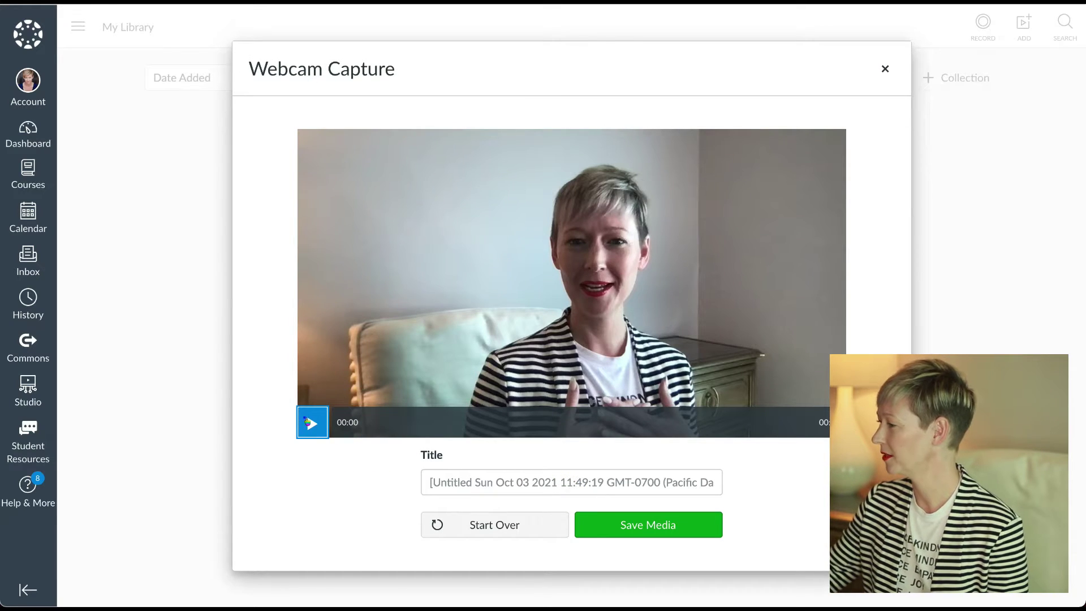
left_click(310, 422)
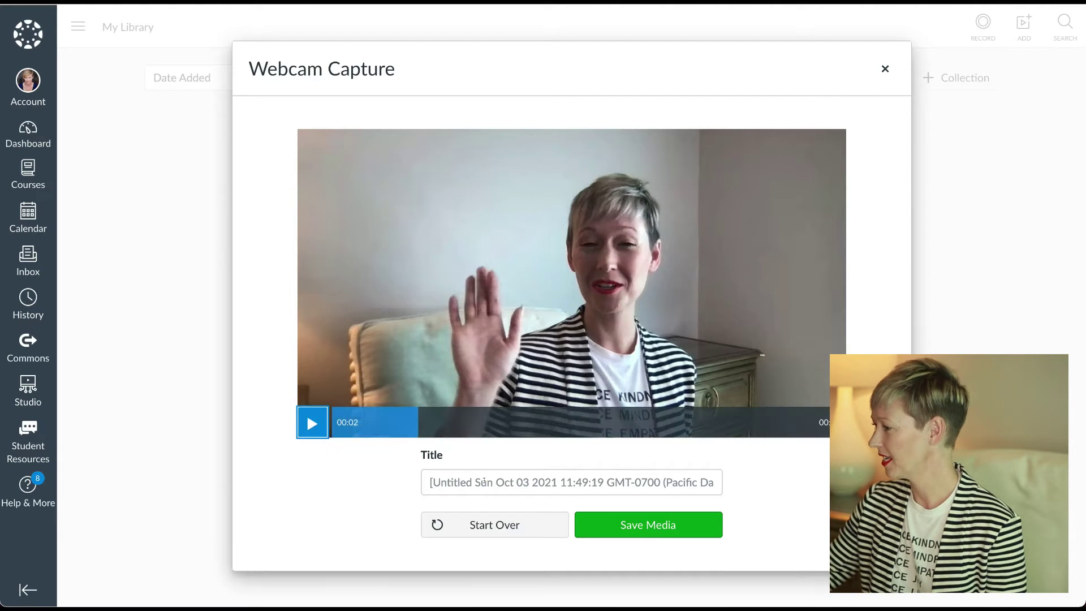
Title the clip 'welcome fall 2021' and save it to My Library
left_click(484, 481)
type("welcom")
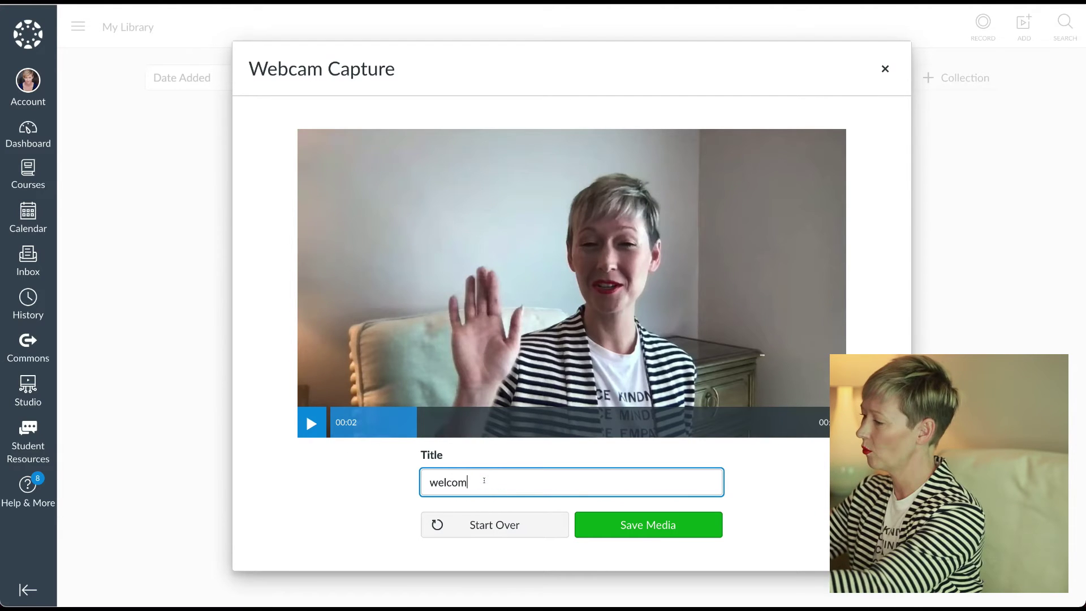
type("e fa")
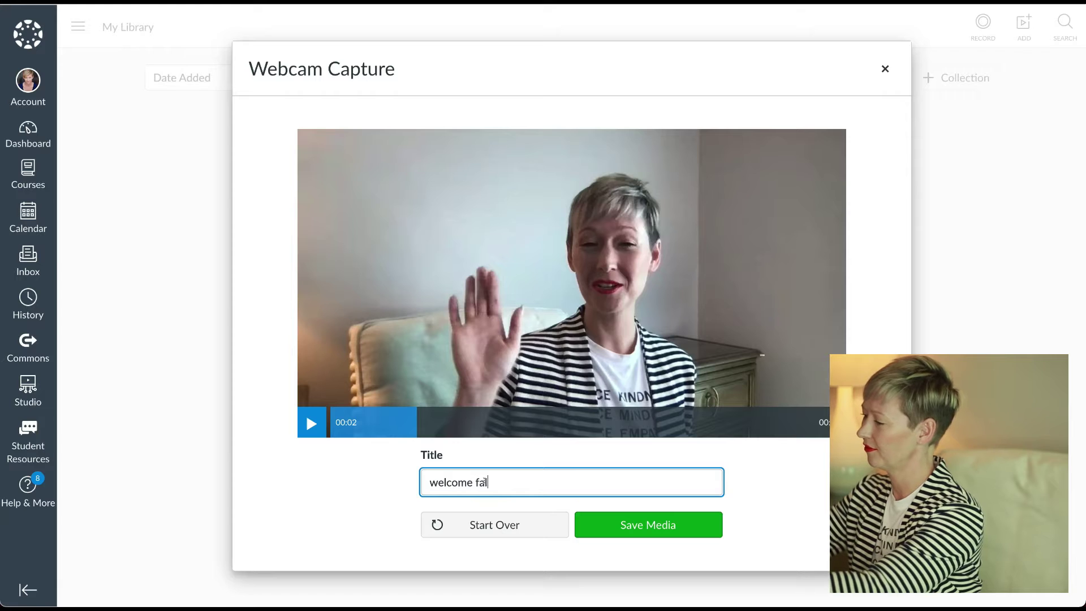
type("ll 2021")
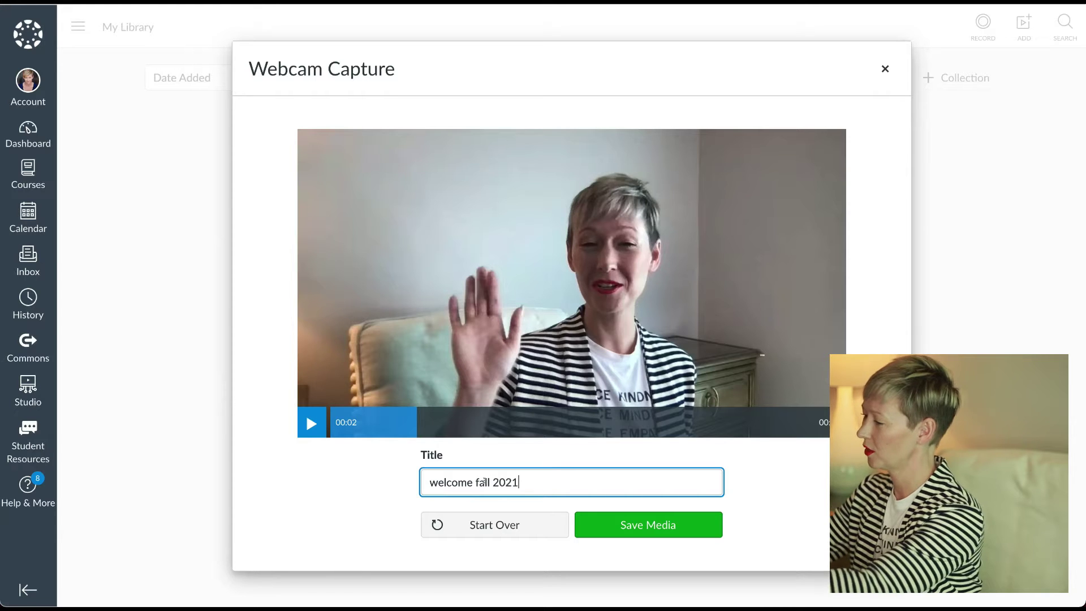
left_click(630, 525)
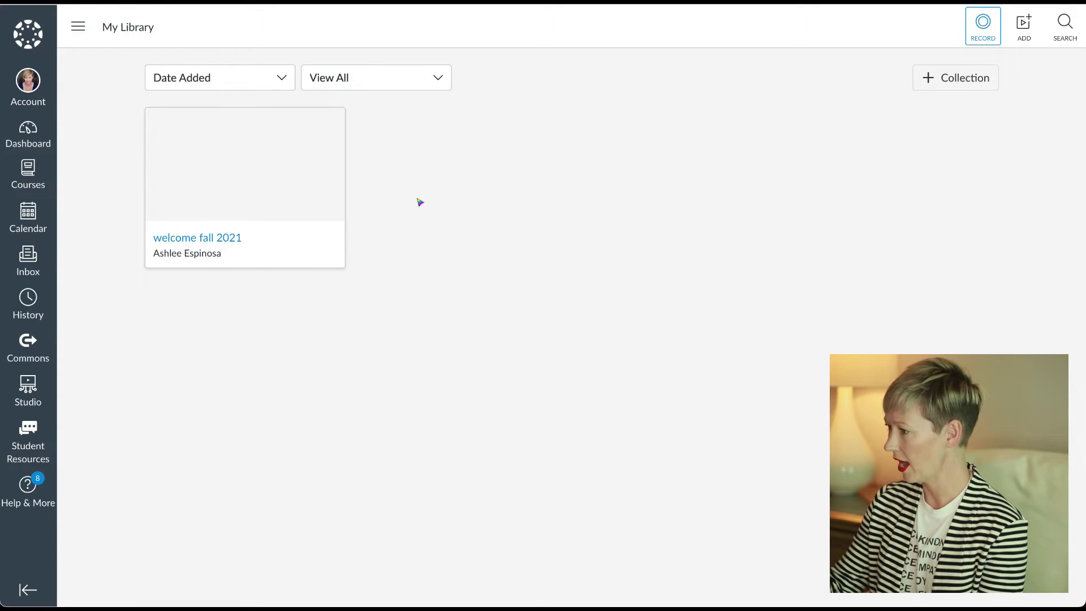
Open the welcome fall 2021 video's page and view its details
mouse_move(313, 238)
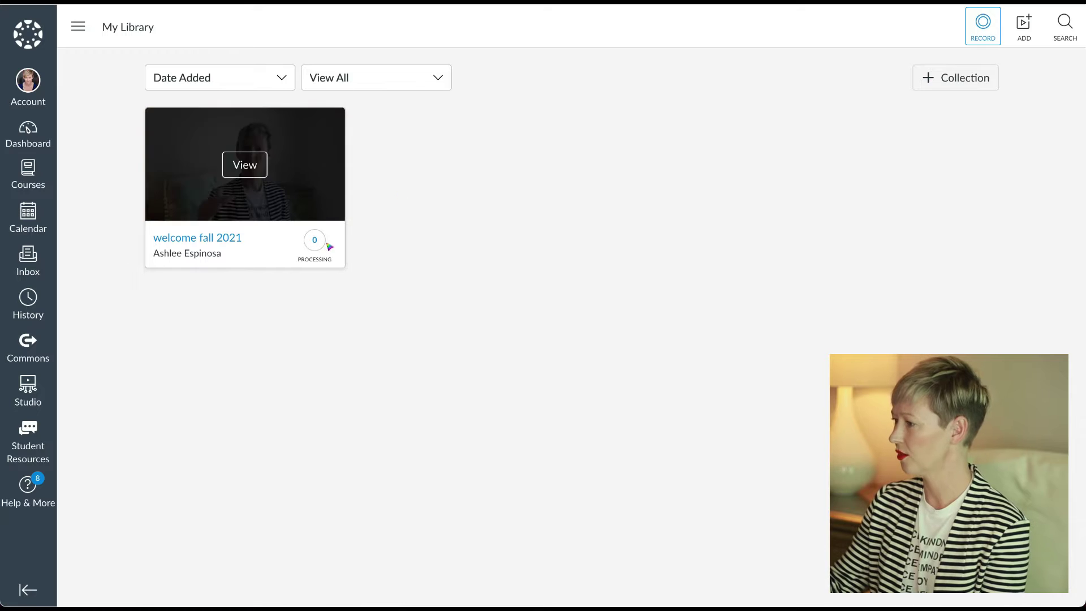
left_click(253, 160)
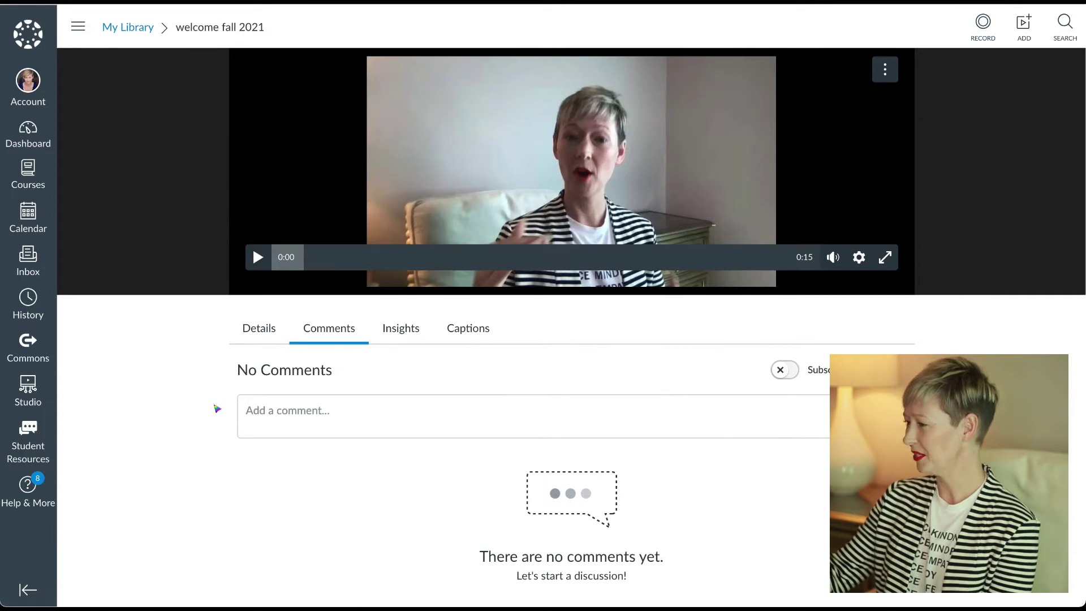
left_click(254, 330)
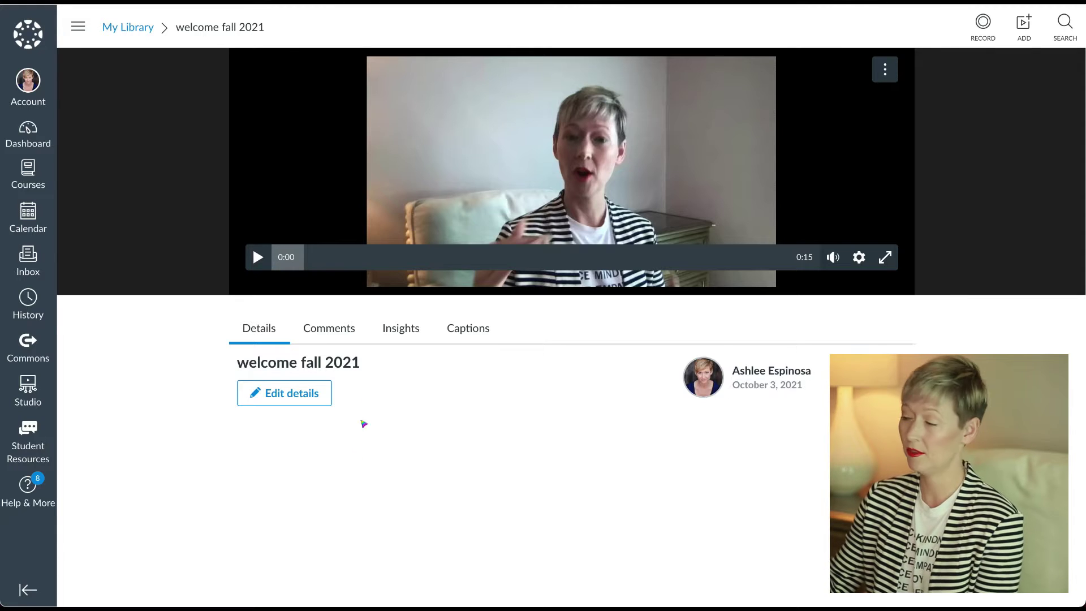
Subscribe to and unsubscribe from the video's comments, then view its viewer insights
left_click(336, 324)
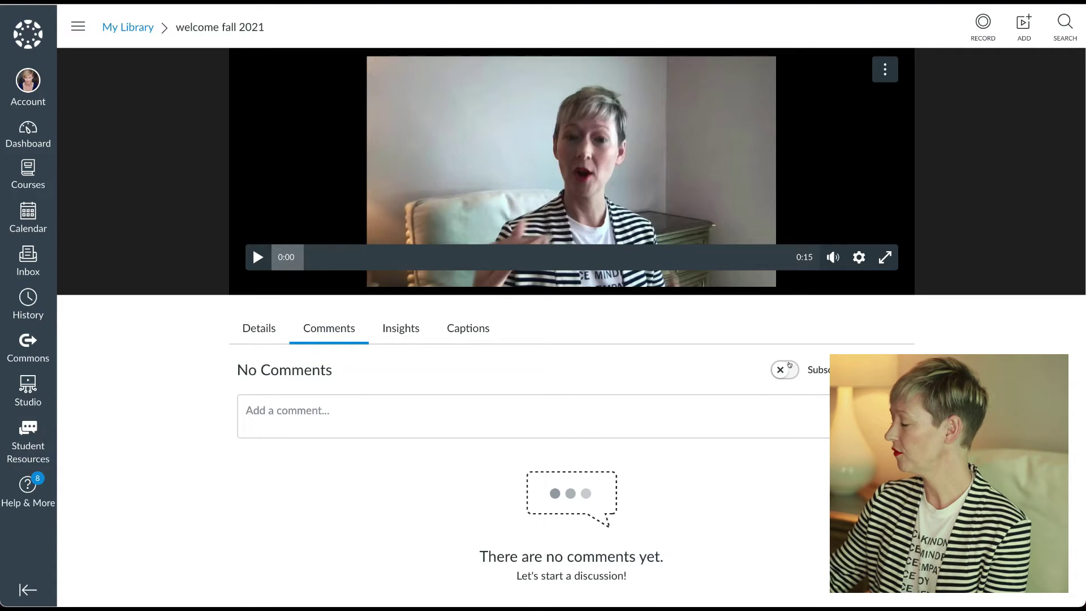
left_click(793, 366)
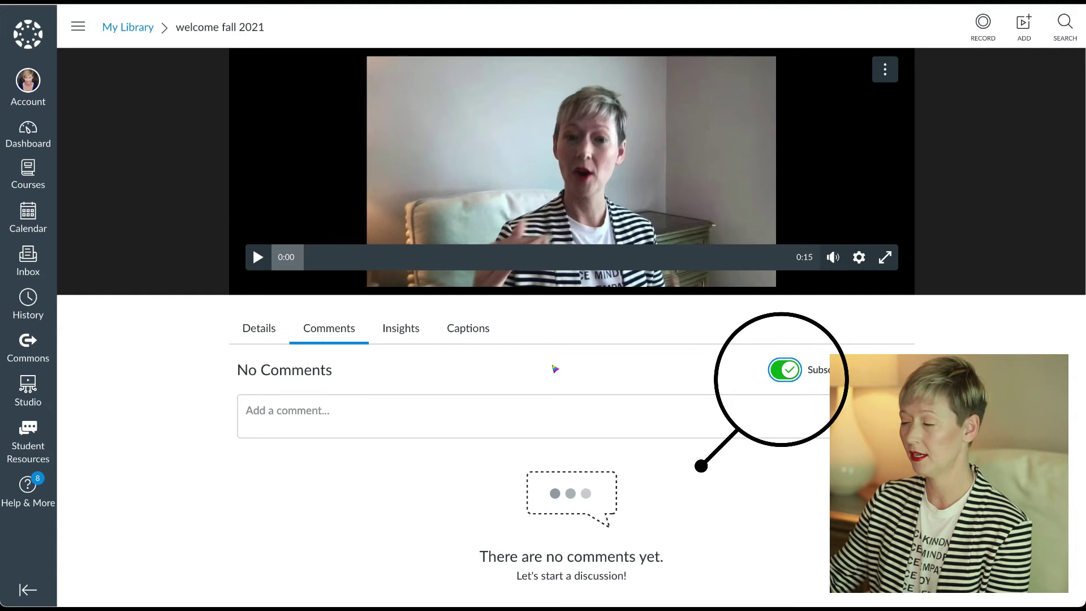
left_click(786, 369)
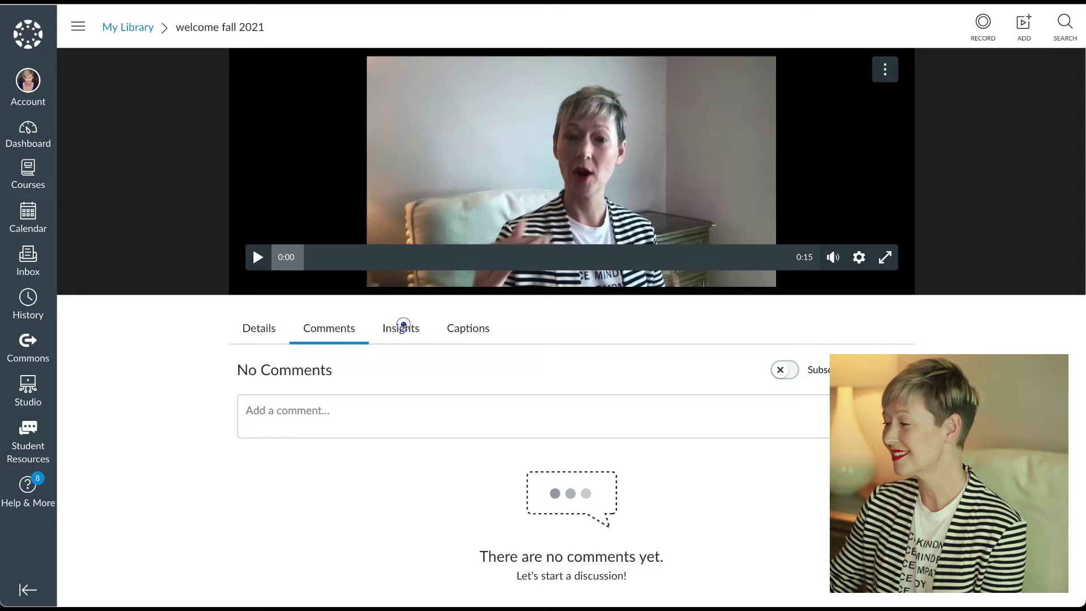
left_click(401, 327)
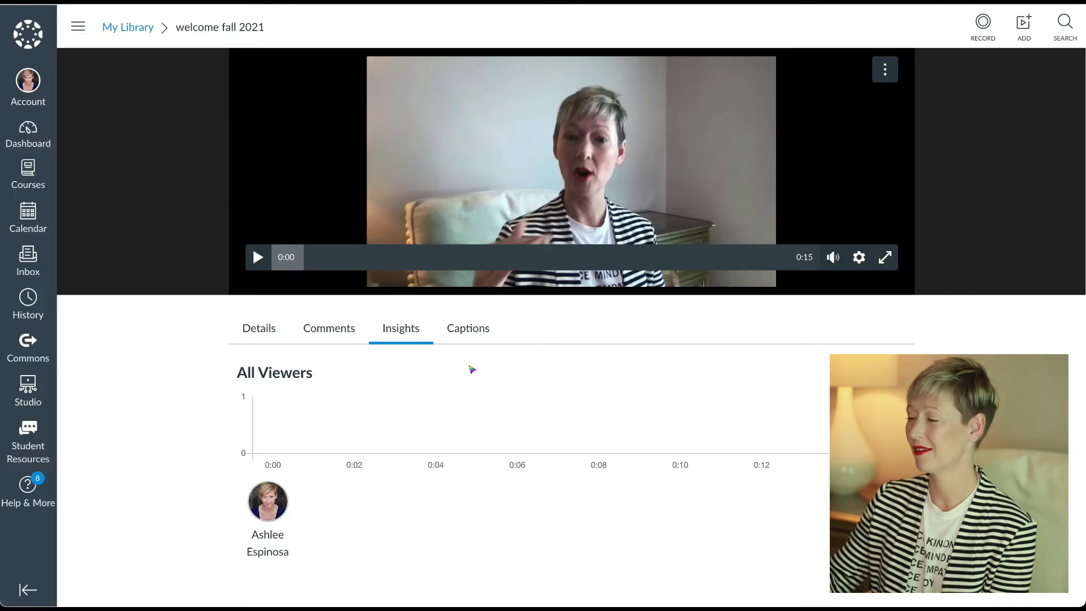
Start an English caption upload and browse spoken-language choices without selecting one
left_click(469, 333)
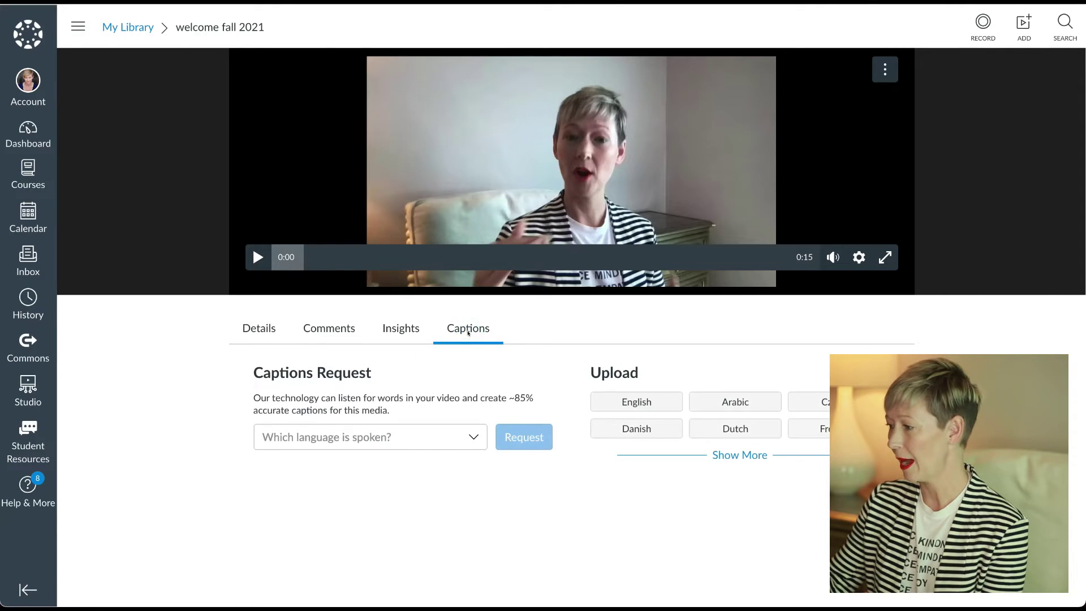
left_click(647, 403)
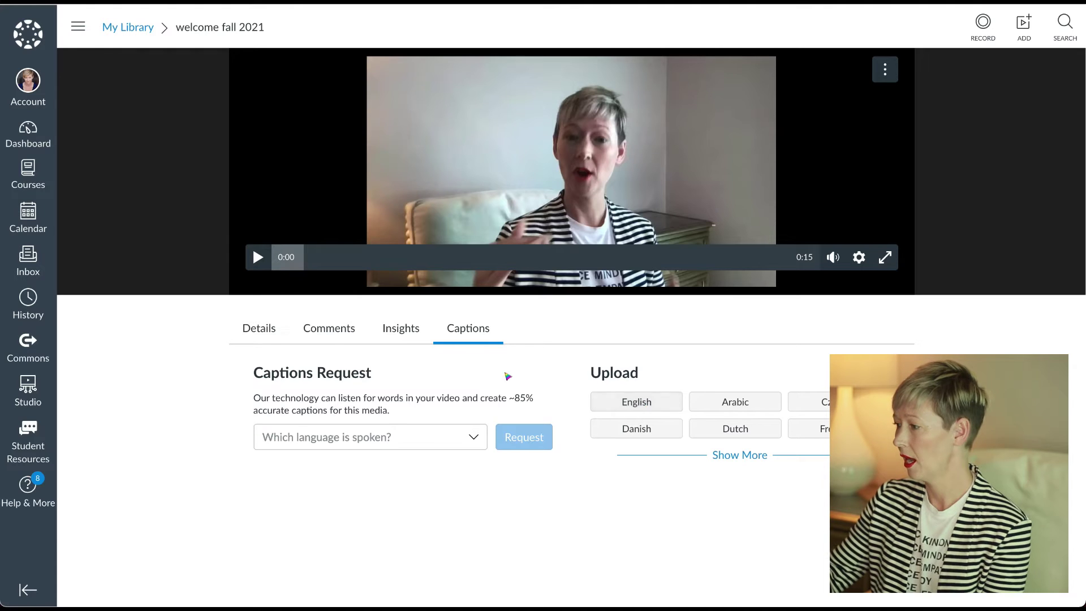
left_click(474, 438)
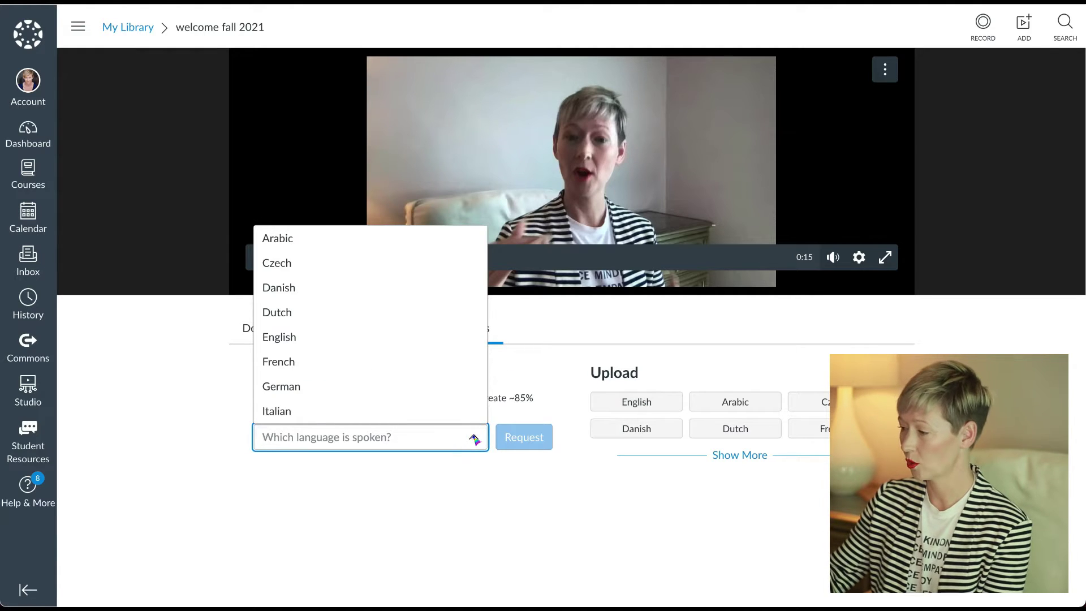
left_click(474, 439)
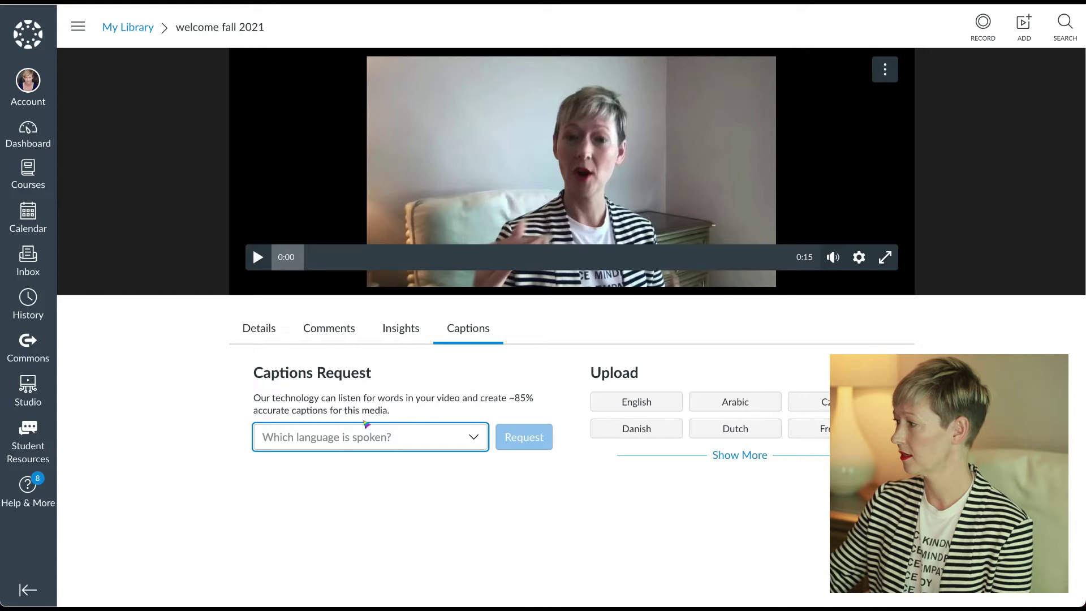
Review the video's viewing permission and public link sharing options without changing them
left_click(250, 325)
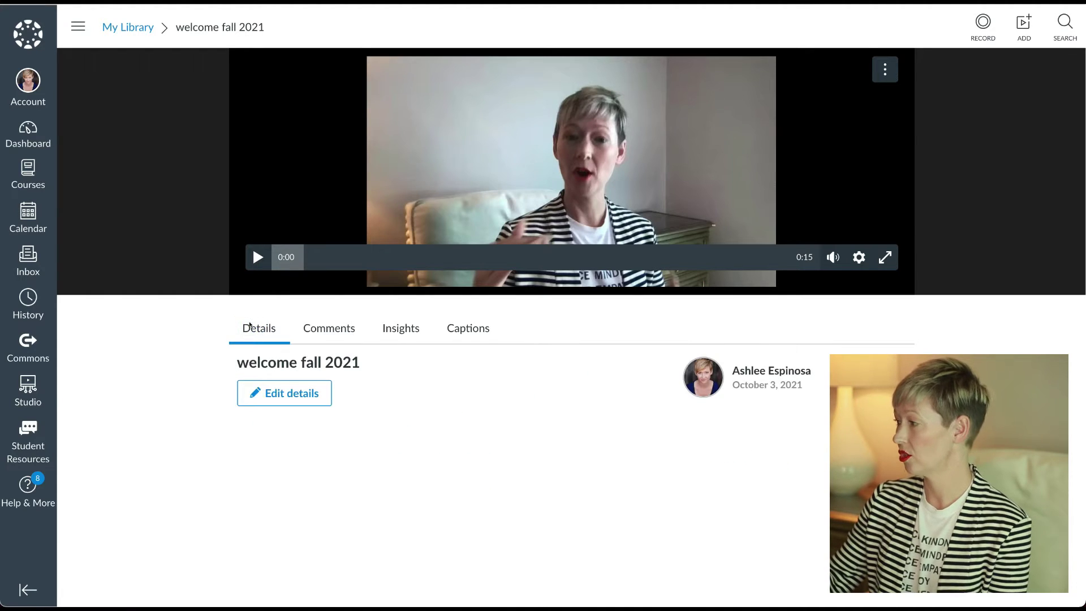
left_click(886, 69)
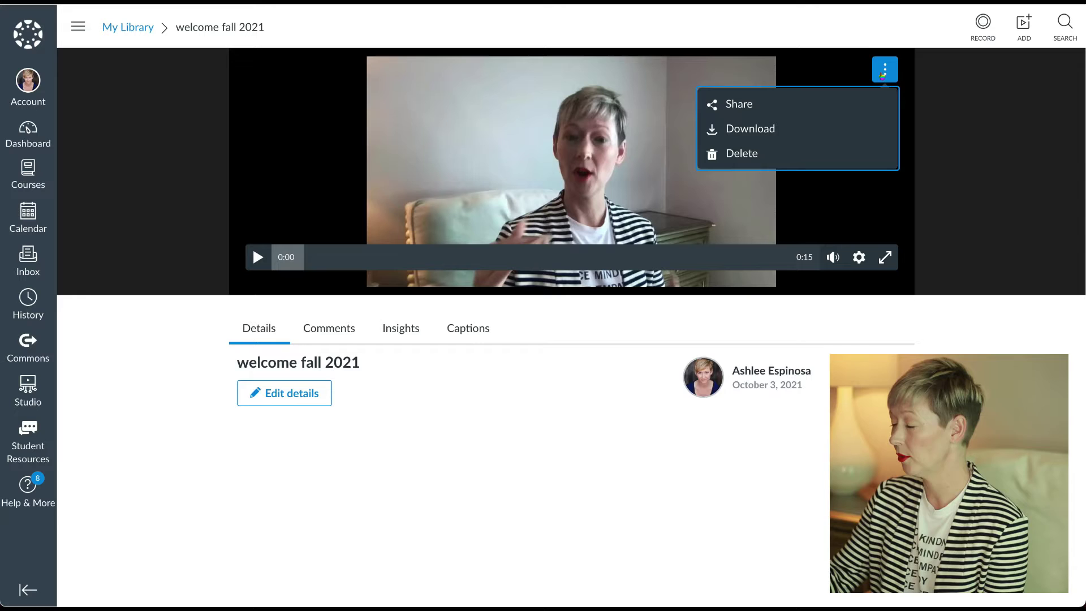
left_click(767, 129)
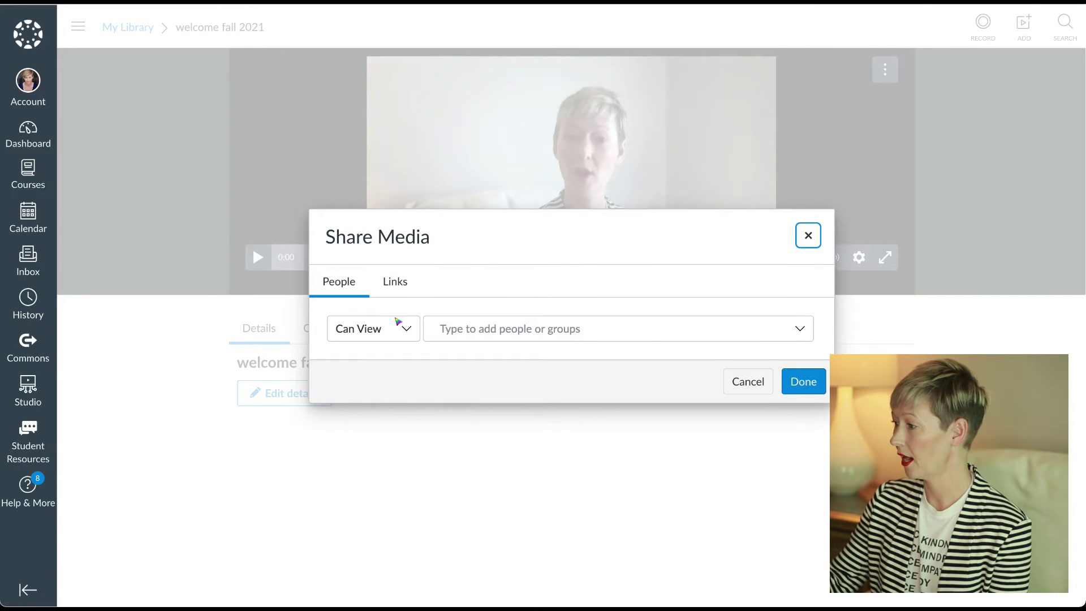
left_click(404, 330)
left_click(400, 327)
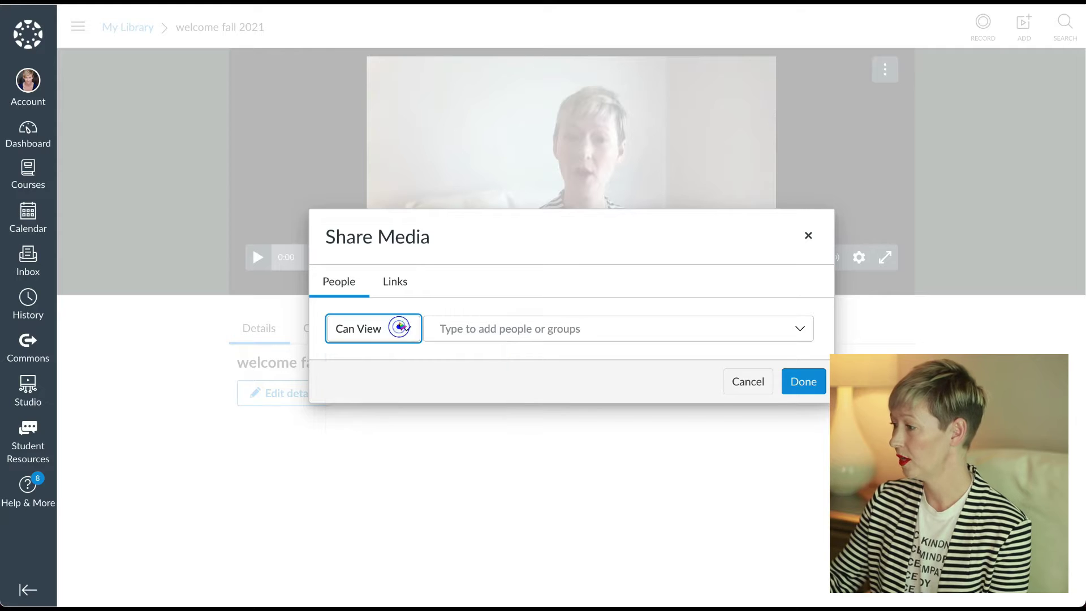
left_click(396, 278)
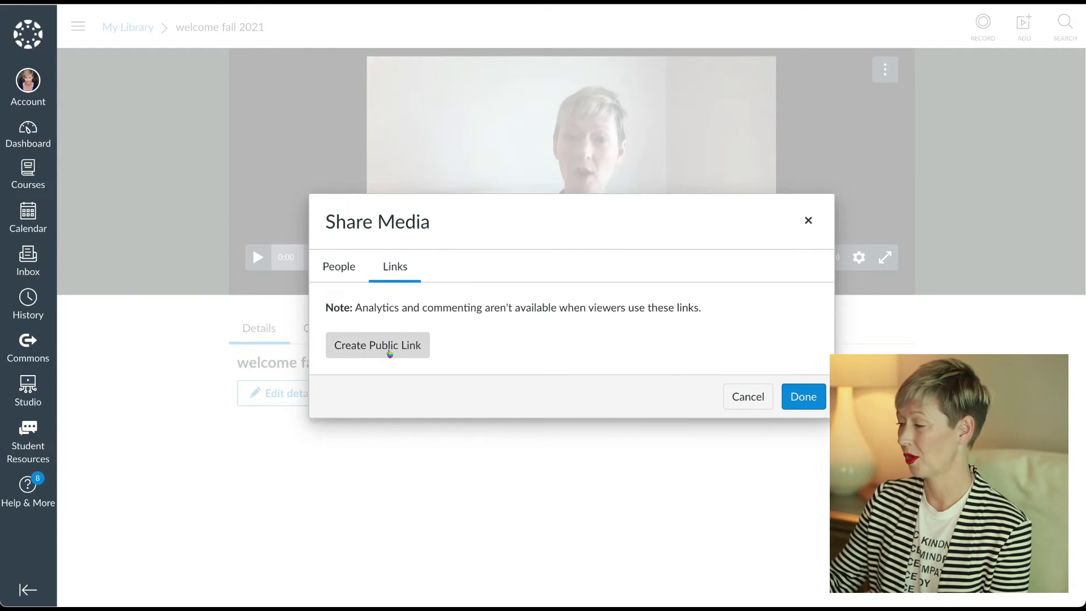
Close the sharing dialog and go to the MT History course
left_click(808, 220)
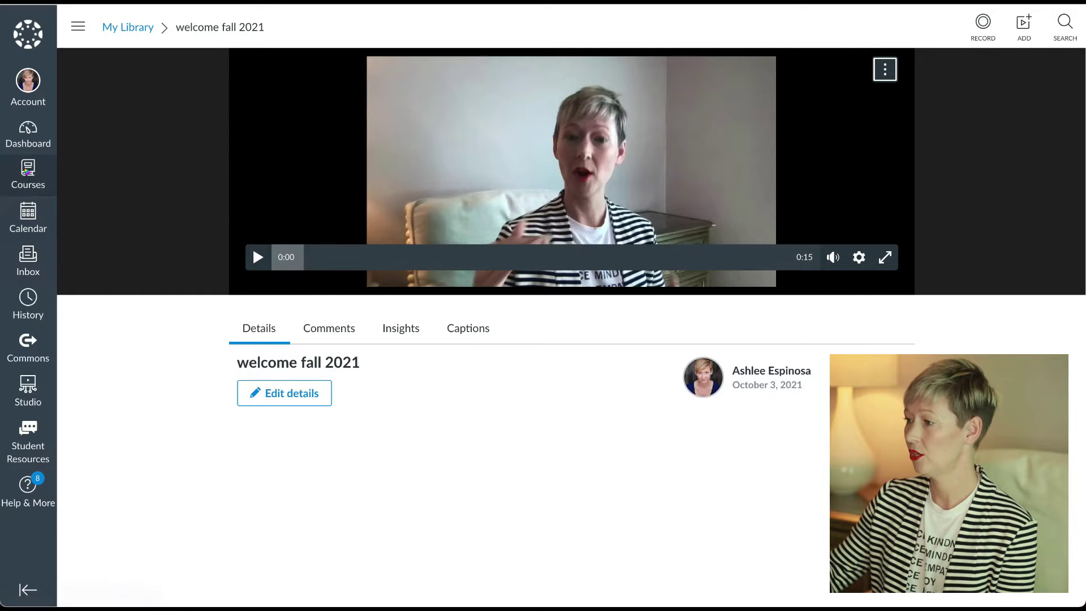
left_click(27, 175)
left_click(120, 94)
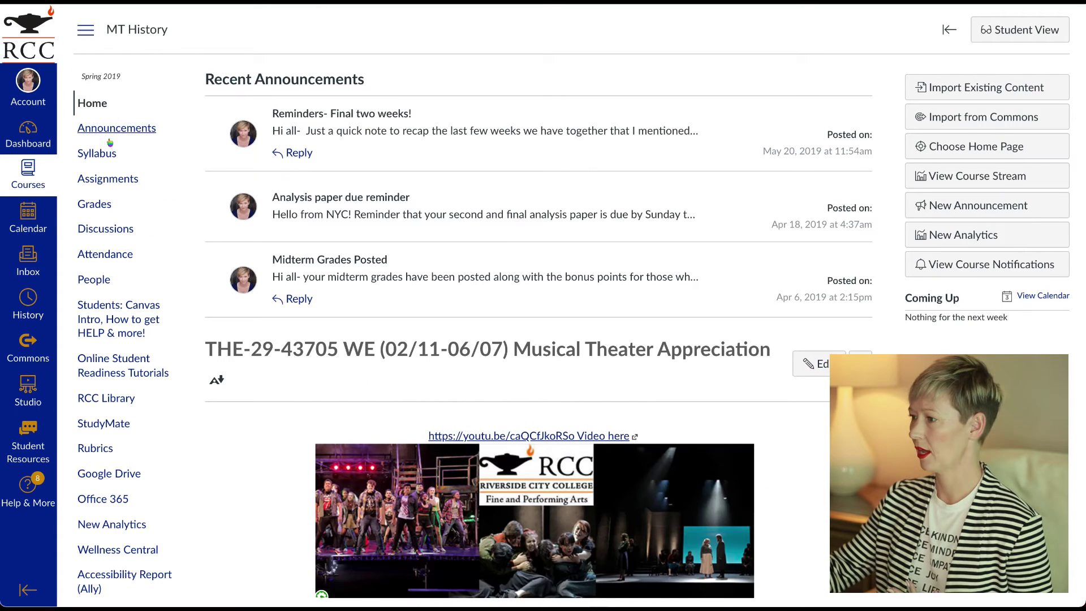
Start a new MT History announcement and place the cursor in its body
left_click(110, 130)
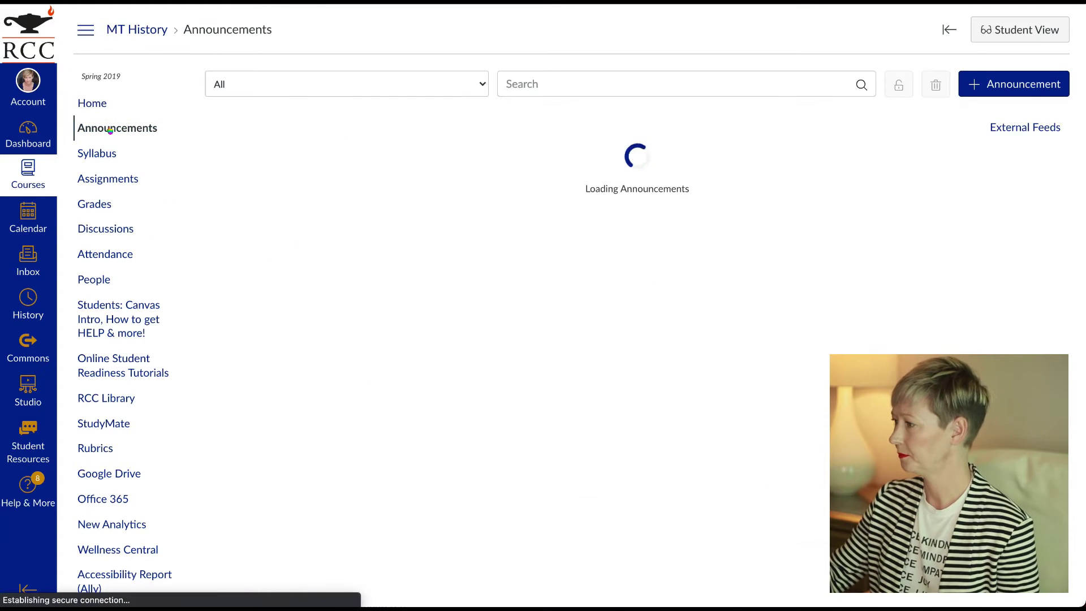
left_click(990, 84)
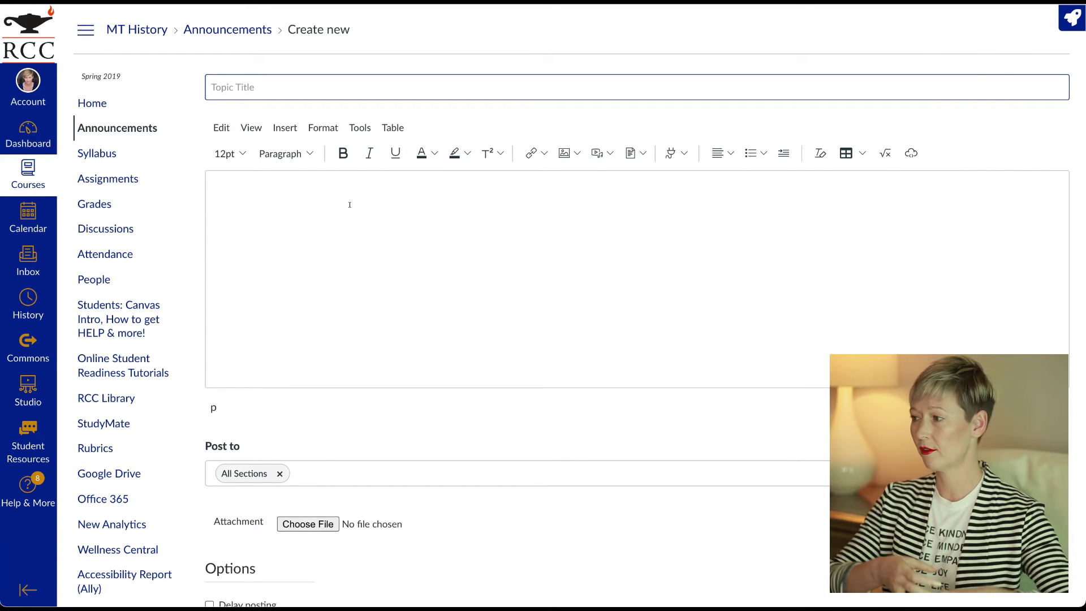
left_click(350, 205)
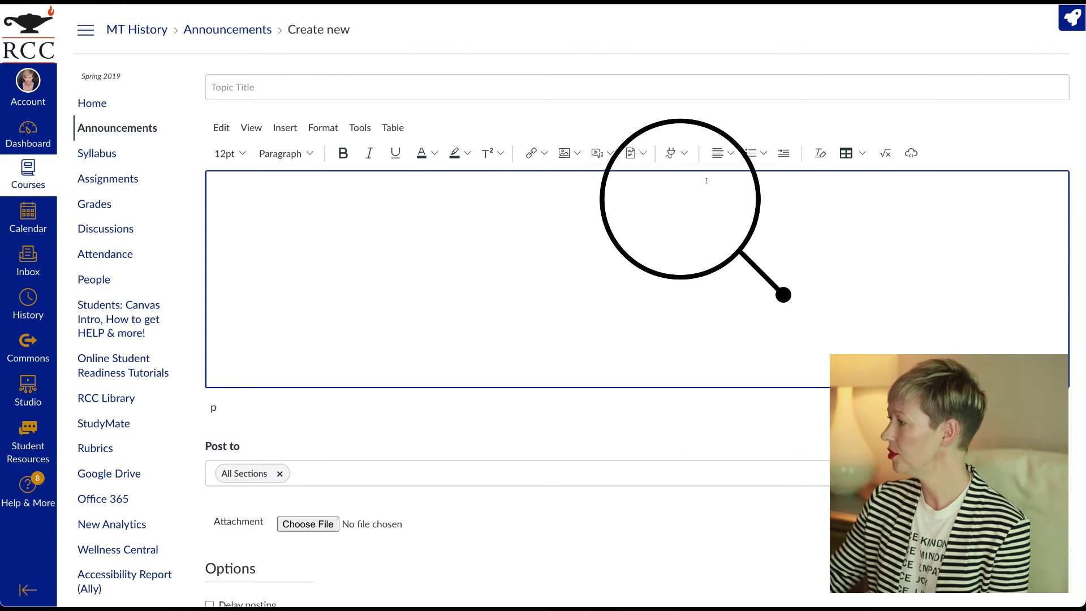
Embed the welcome fall 2021 Studio video with media tabs on and downloads off
left_click(686, 154)
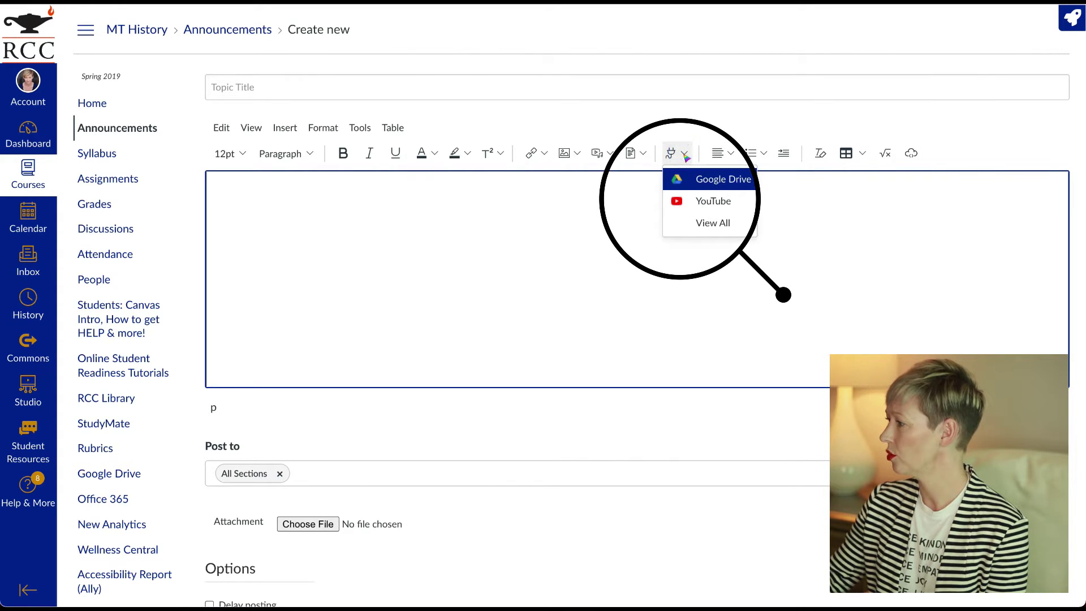
left_click(705, 223)
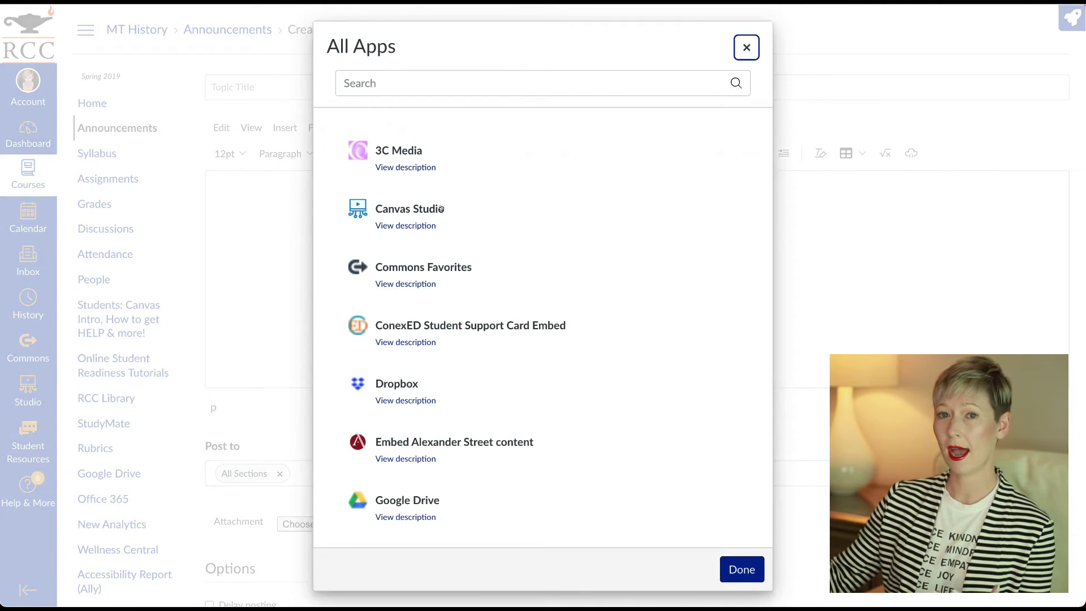
left_click(411, 210)
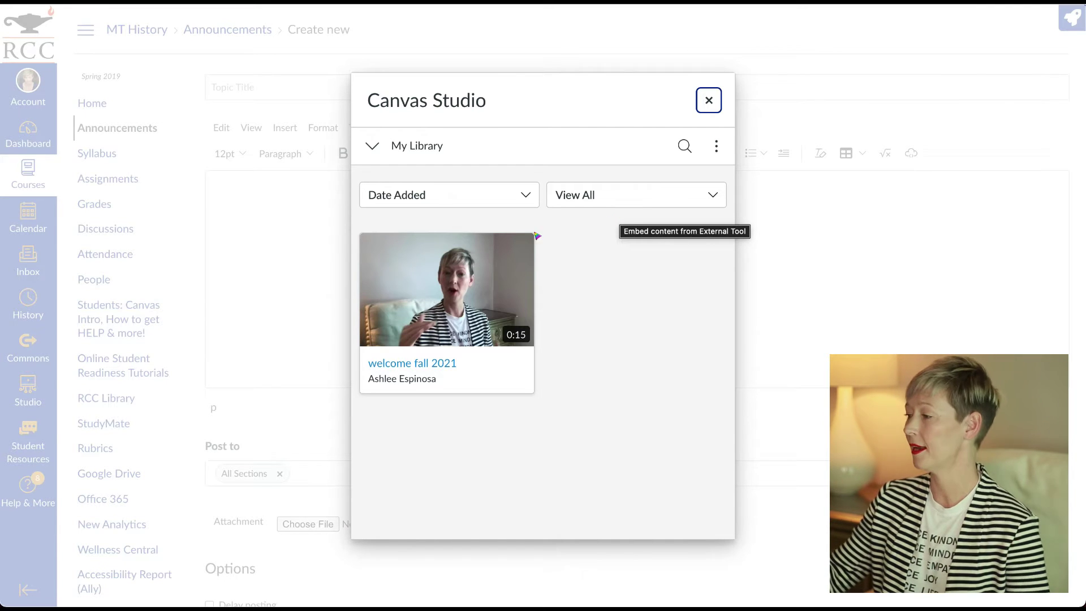
left_click(447, 265)
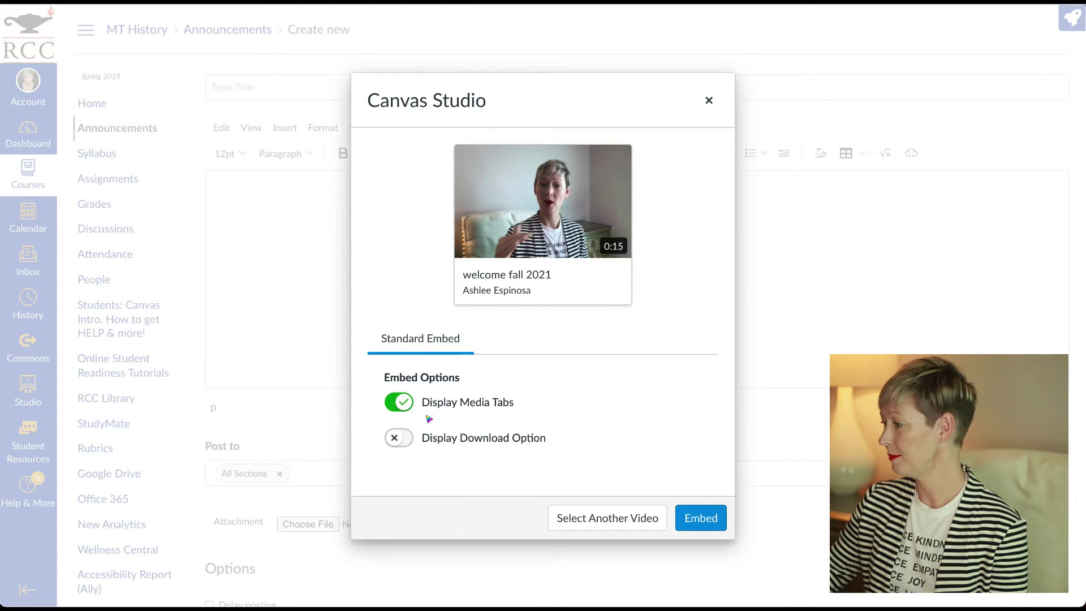
left_click(404, 438)
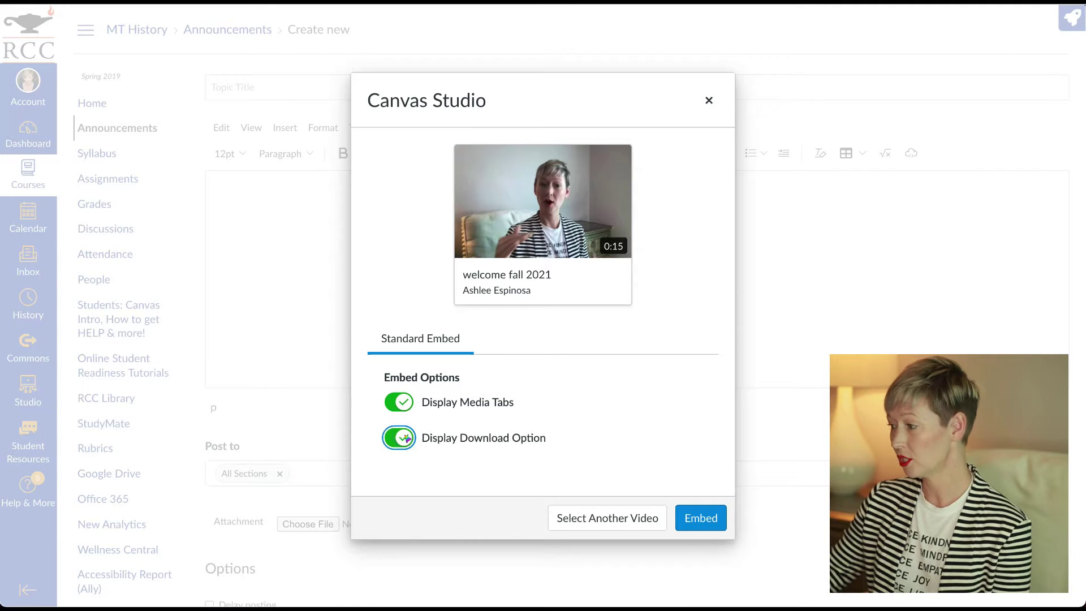
left_click(399, 438)
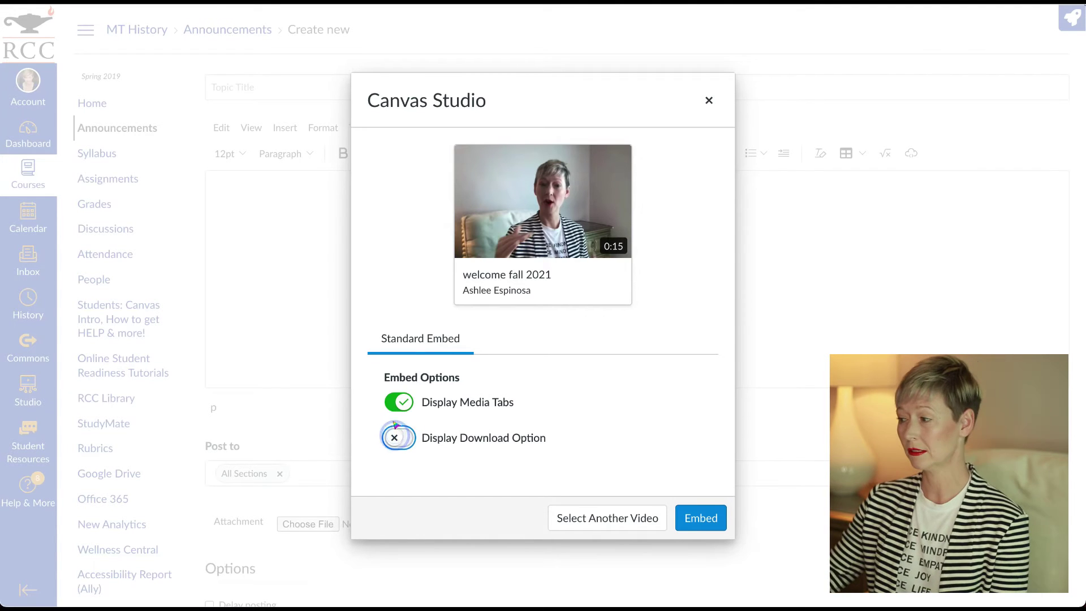
left_click(407, 399)
left_click(407, 400)
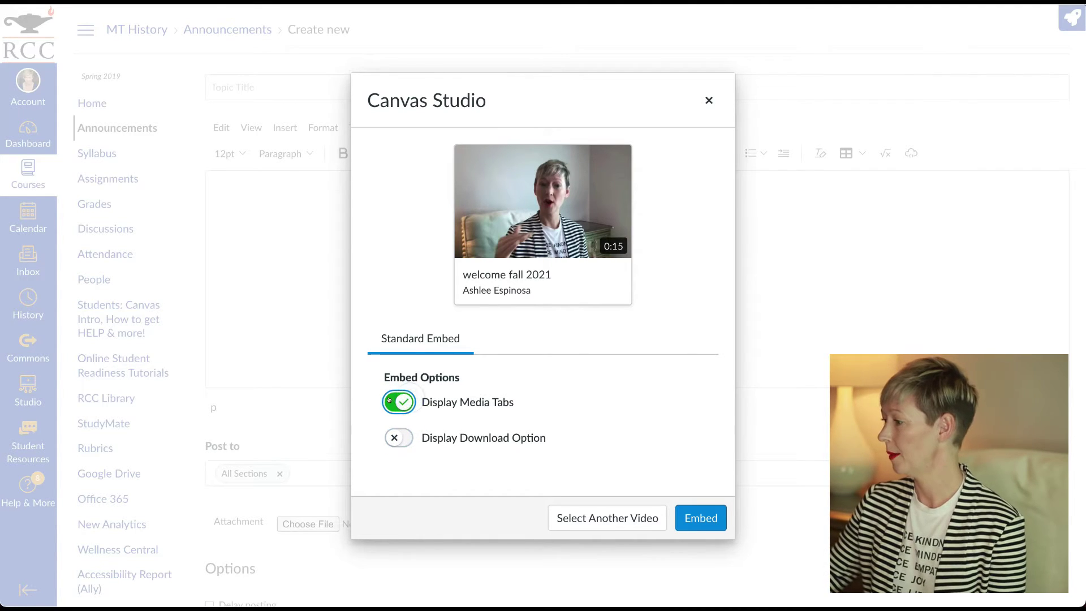
left_click(702, 518)
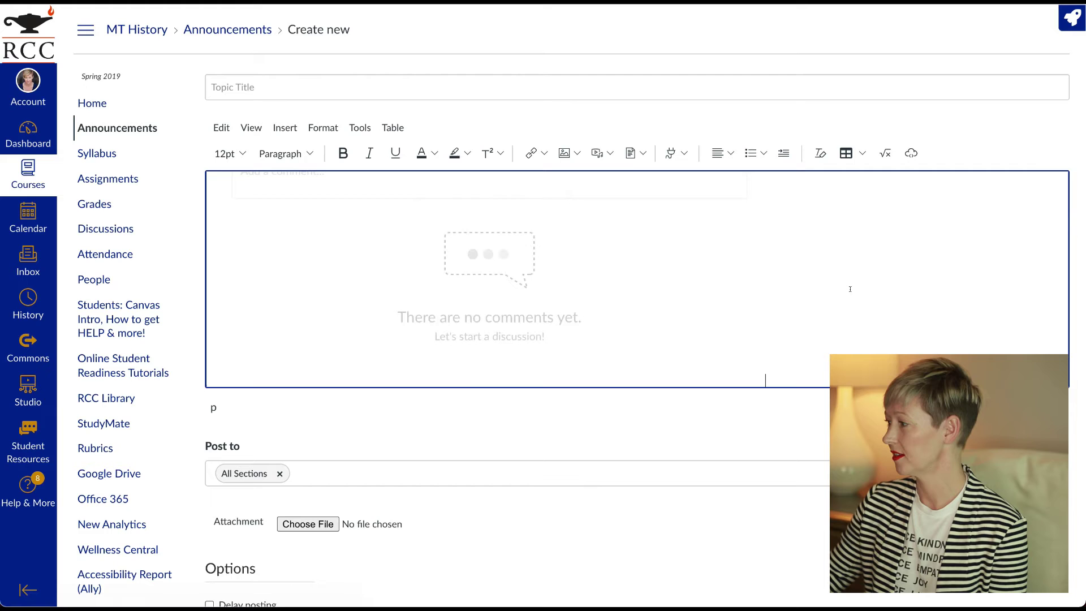
Check the embedded player's playback settings and view its Insights, Captions and Details tabs
scroll(851, 288, "up", 5)
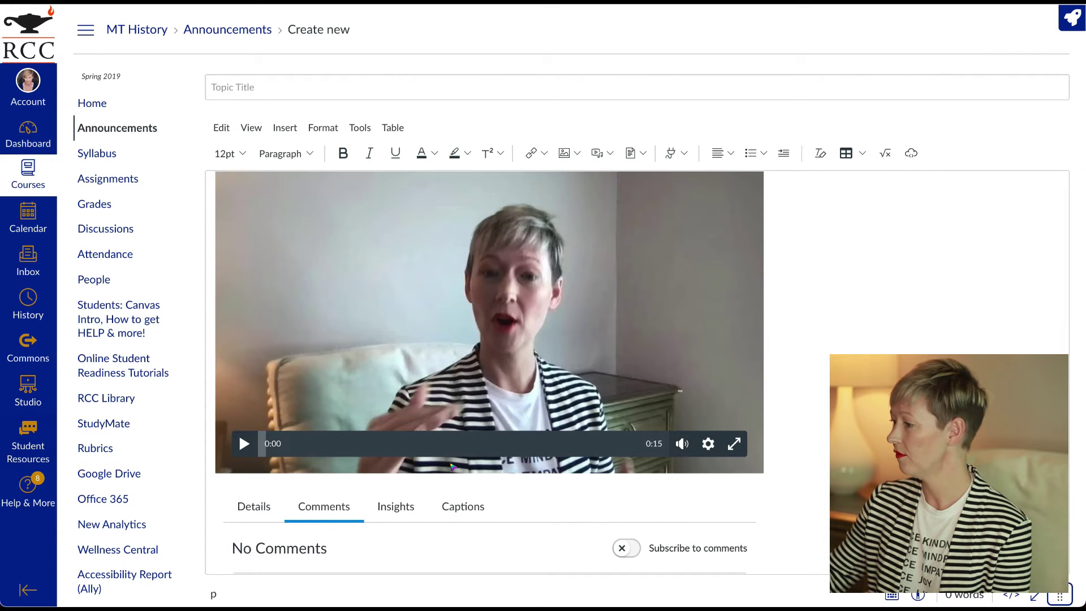
left_click(708, 443)
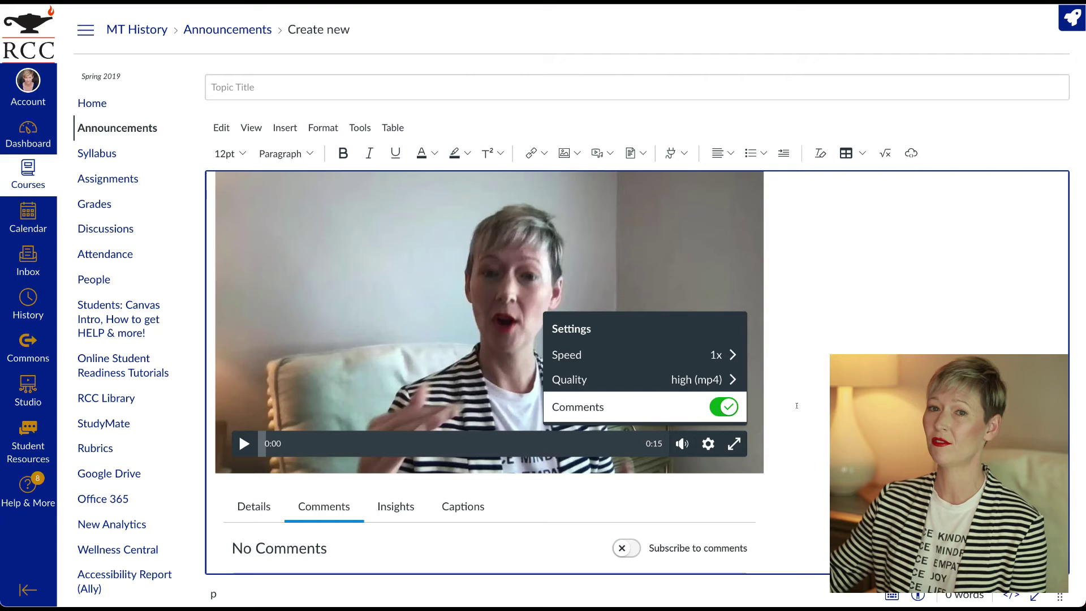
scroll(797, 406, "down", 3)
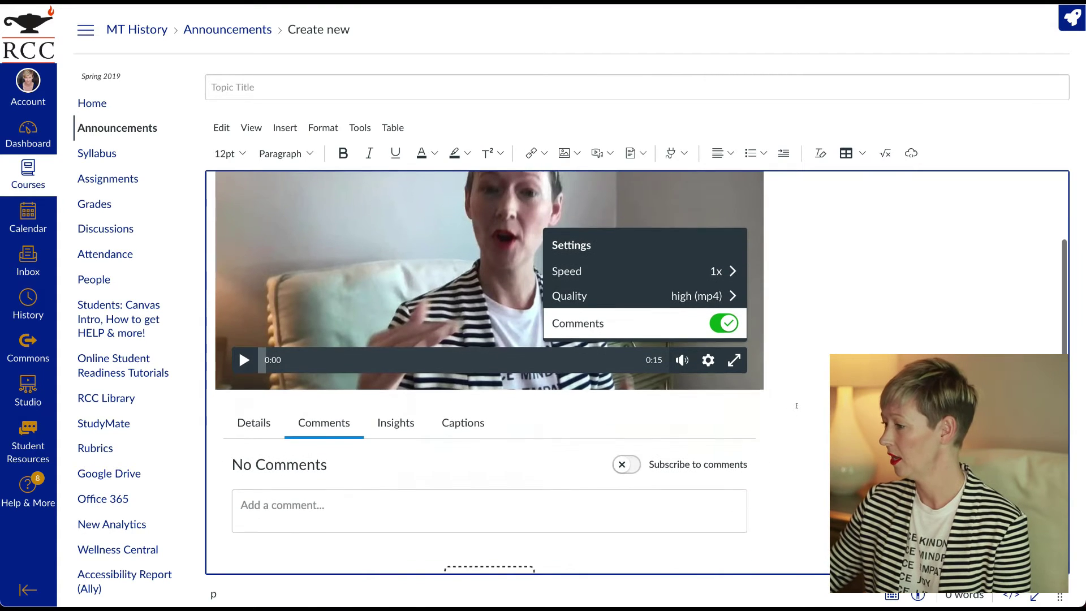
left_click(394, 375)
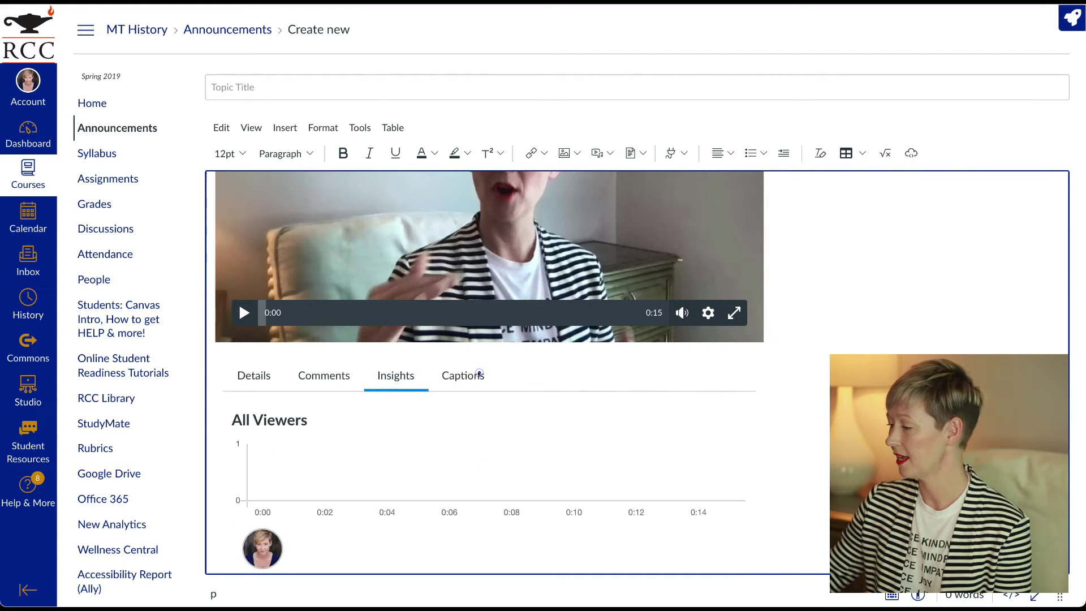
left_click(464, 375)
left_click(245, 375)
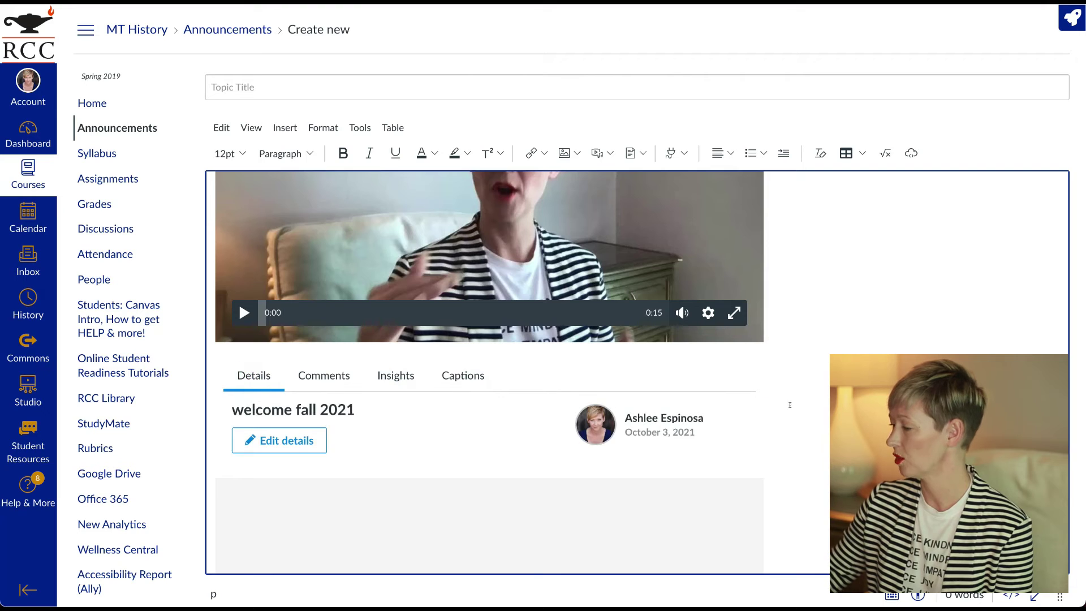
scroll(249, 375, "down", 2)
scroll(489, 365, "up", 4)
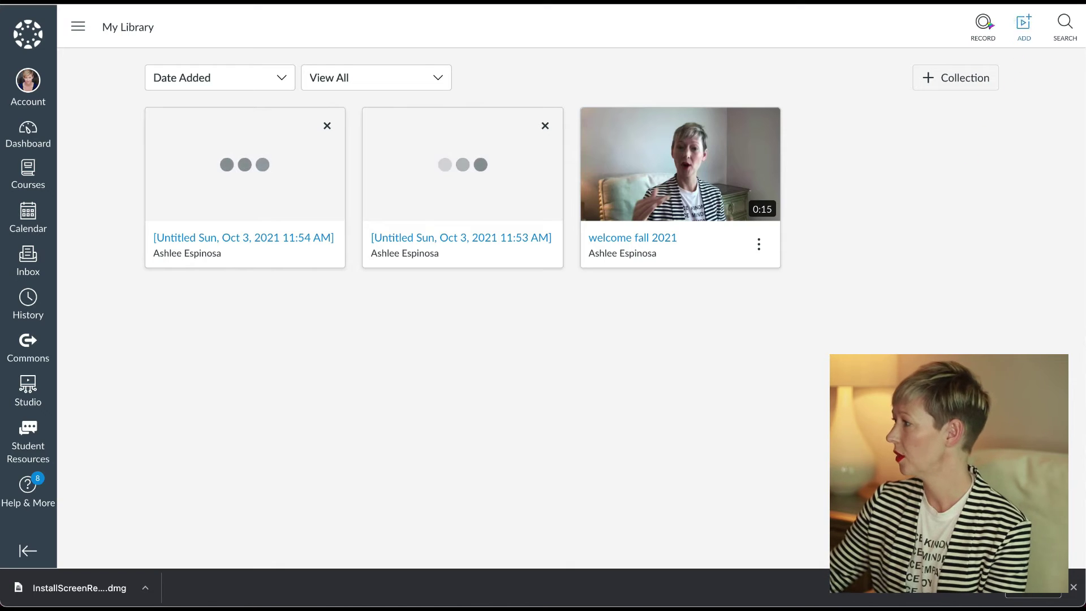
Glance at the Record options, open Add to My Library, and bring up the YouTube Videos page
left_click(981, 22)
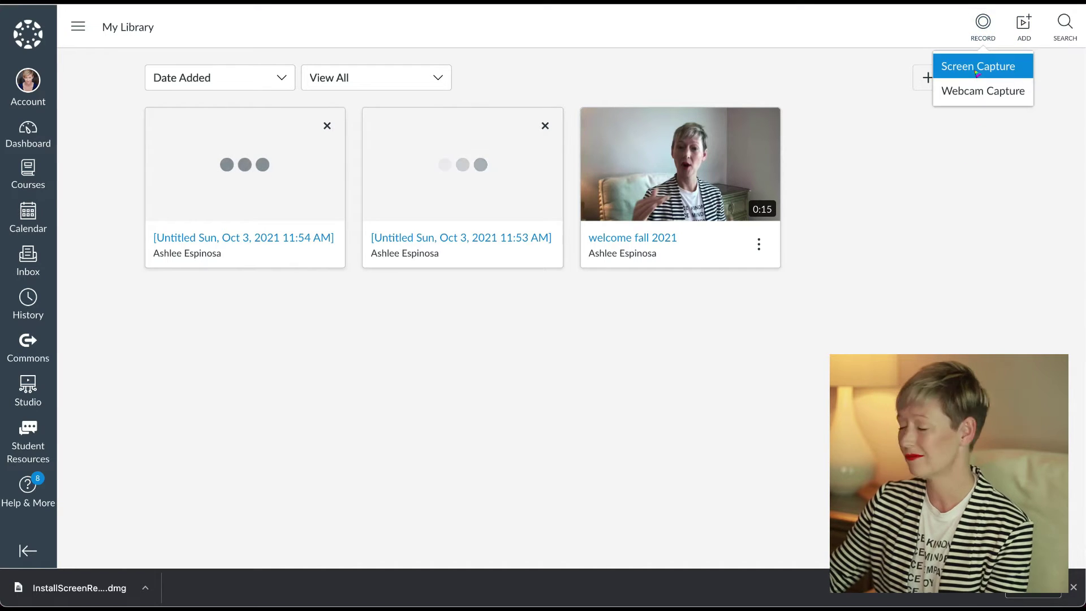
left_click(967, 239)
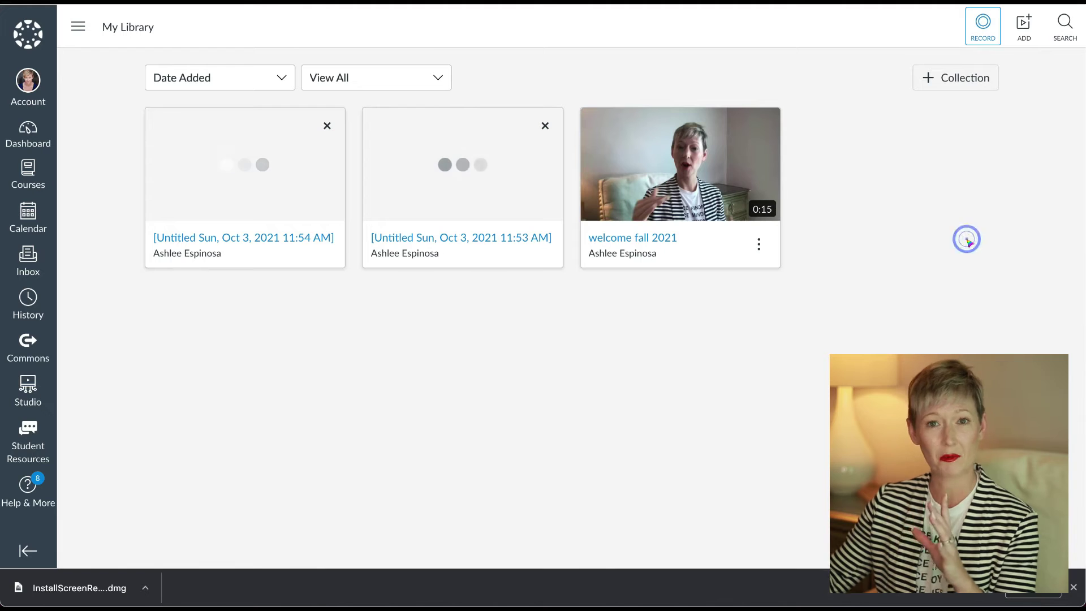
left_click(1021, 21)
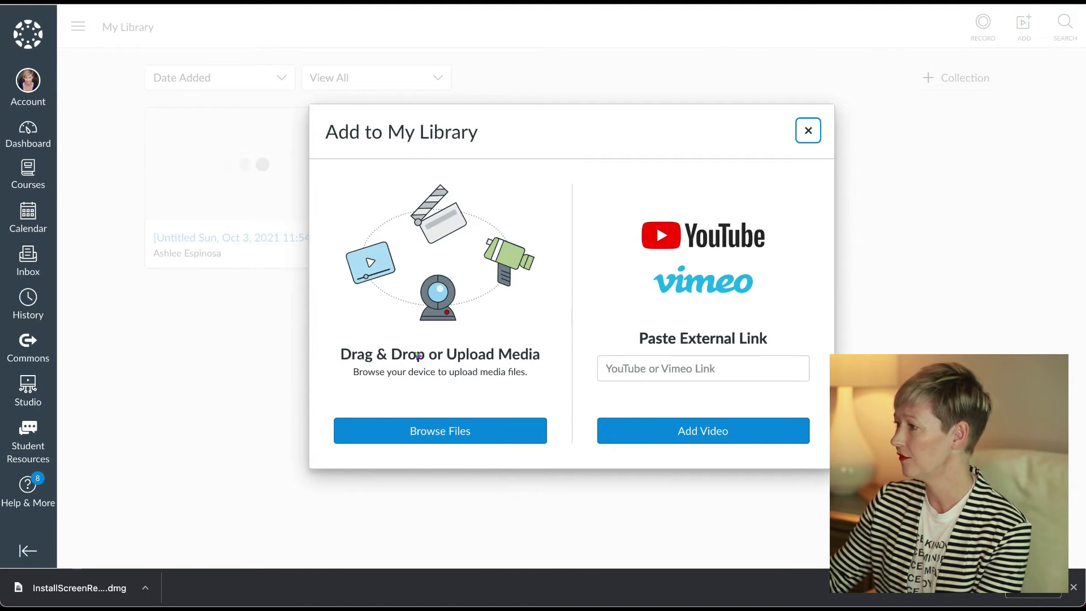
left_click(415, 424)
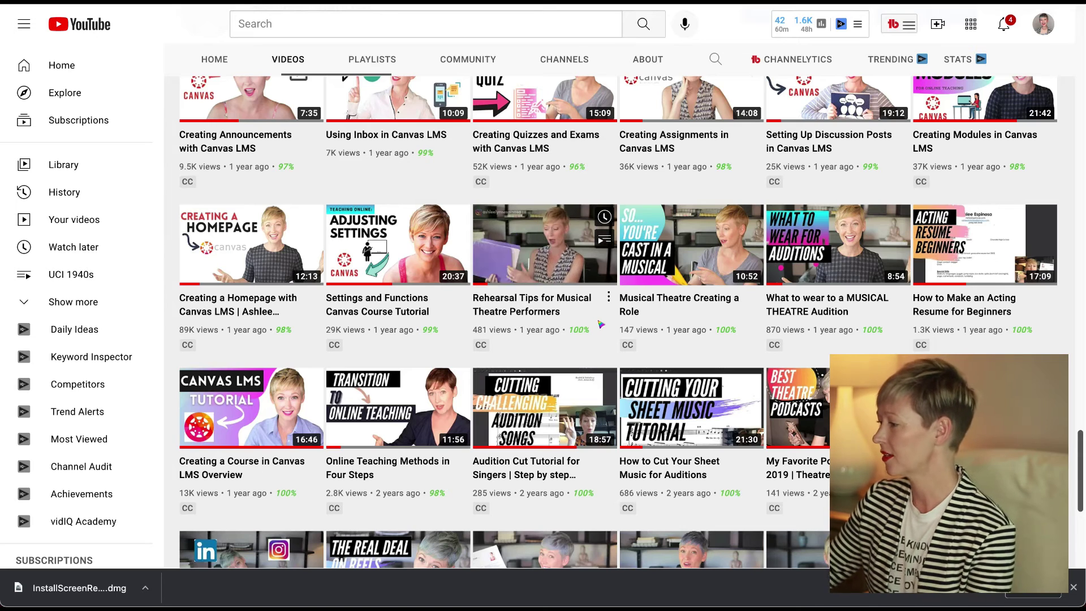
Open the 'How to Cut Your Sheet Music for Auditions' video, pause it, and copy its share link
mouse_move(587, 327)
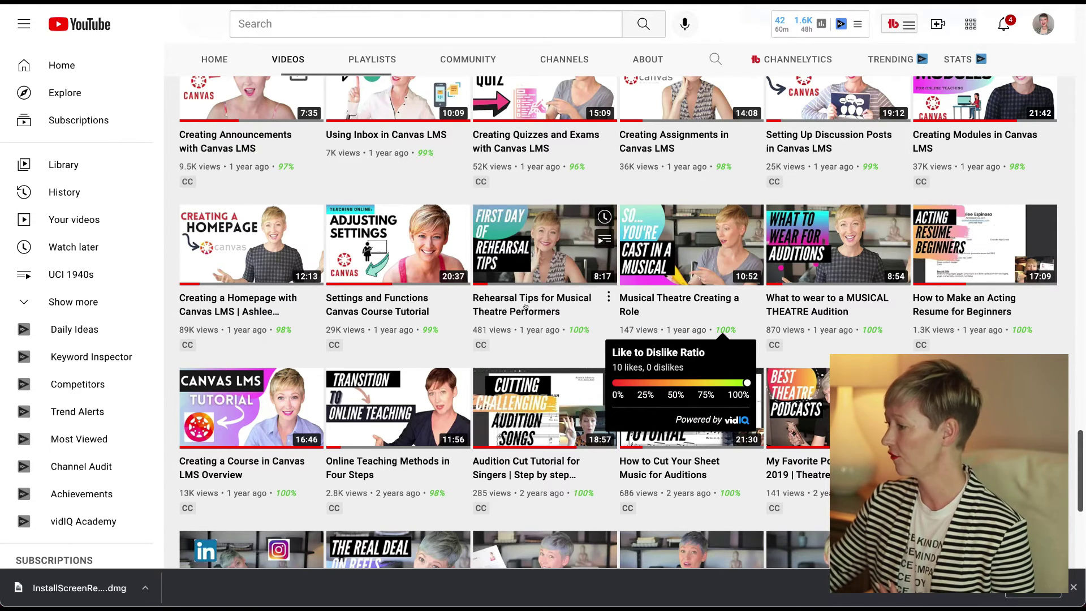
scroll(529, 311, "down", 2)
scroll(529, 311, "down", 1)
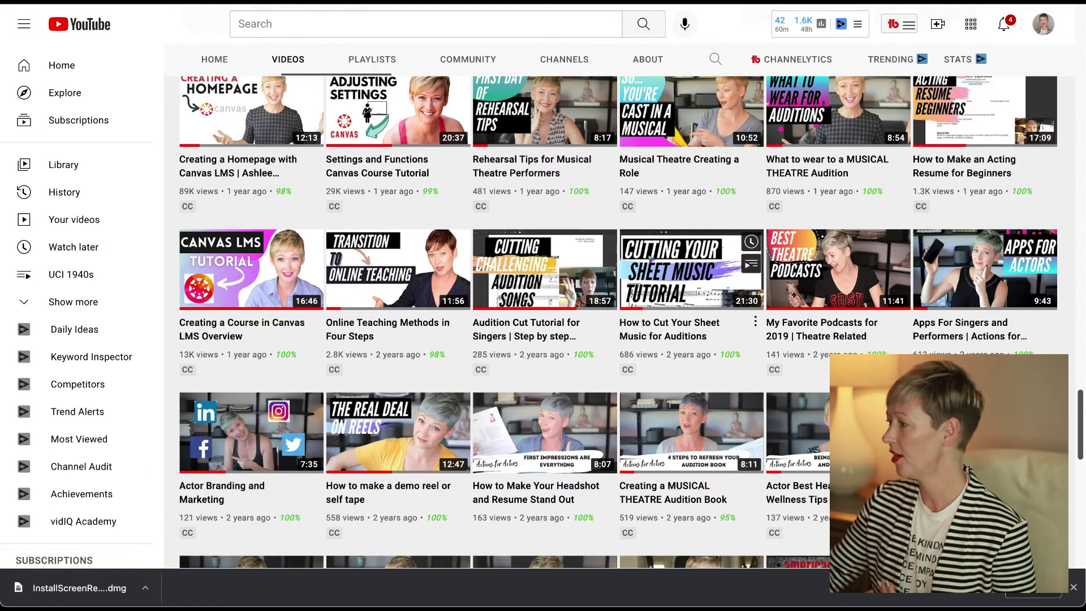
left_click(664, 262)
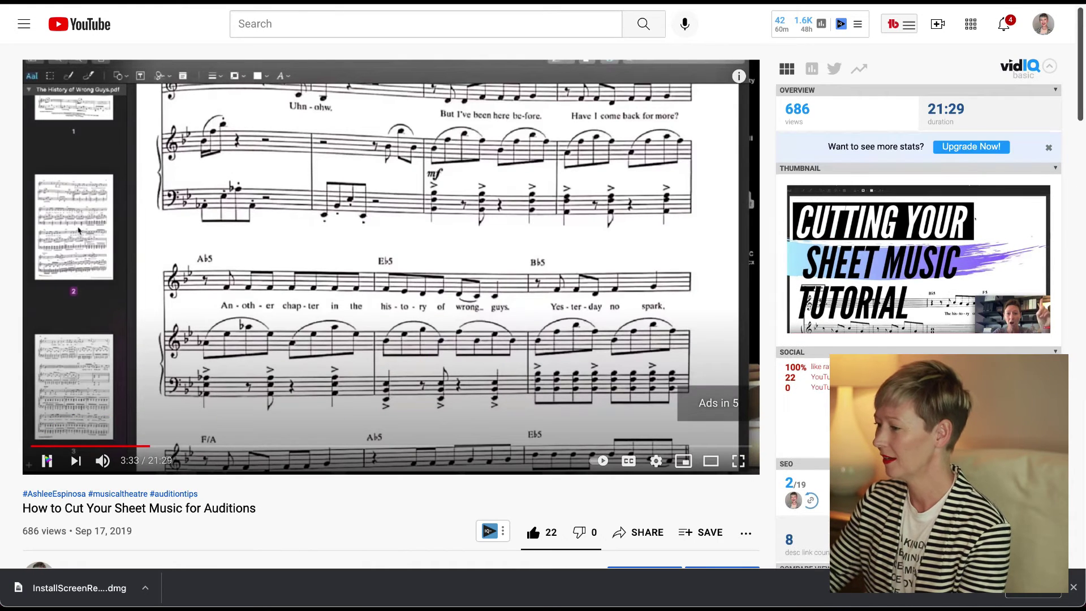
left_click(46, 460)
scroll(535, 428, "down", 2)
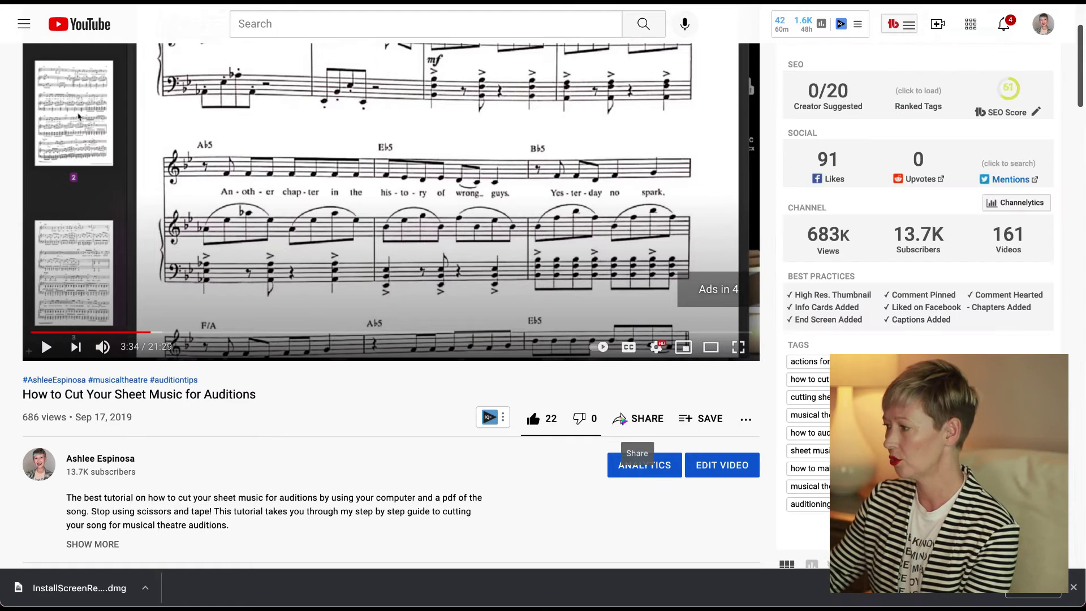
left_click(621, 419)
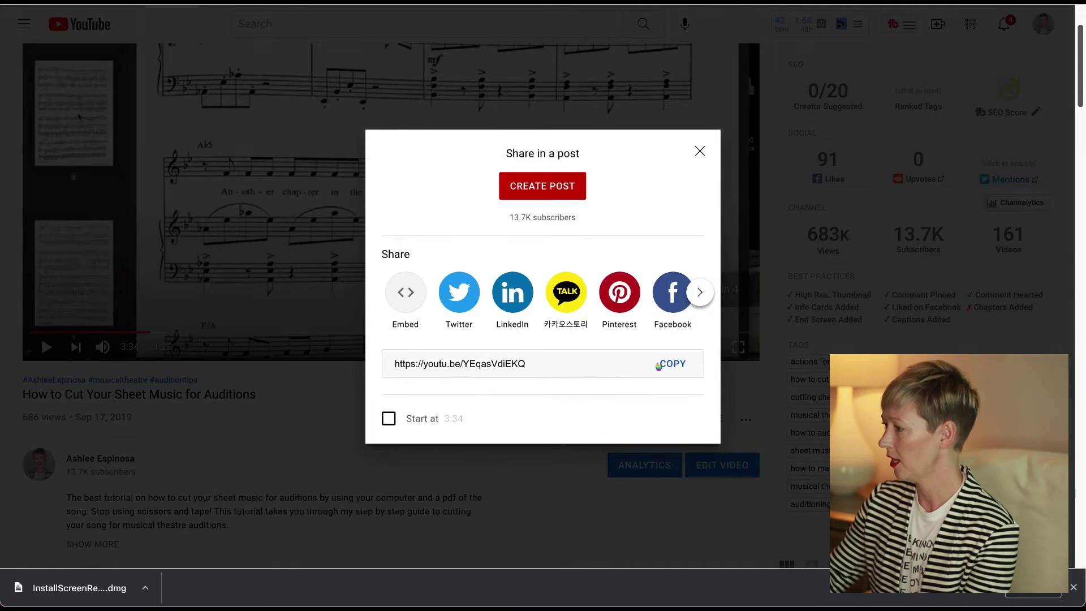
left_click(673, 364)
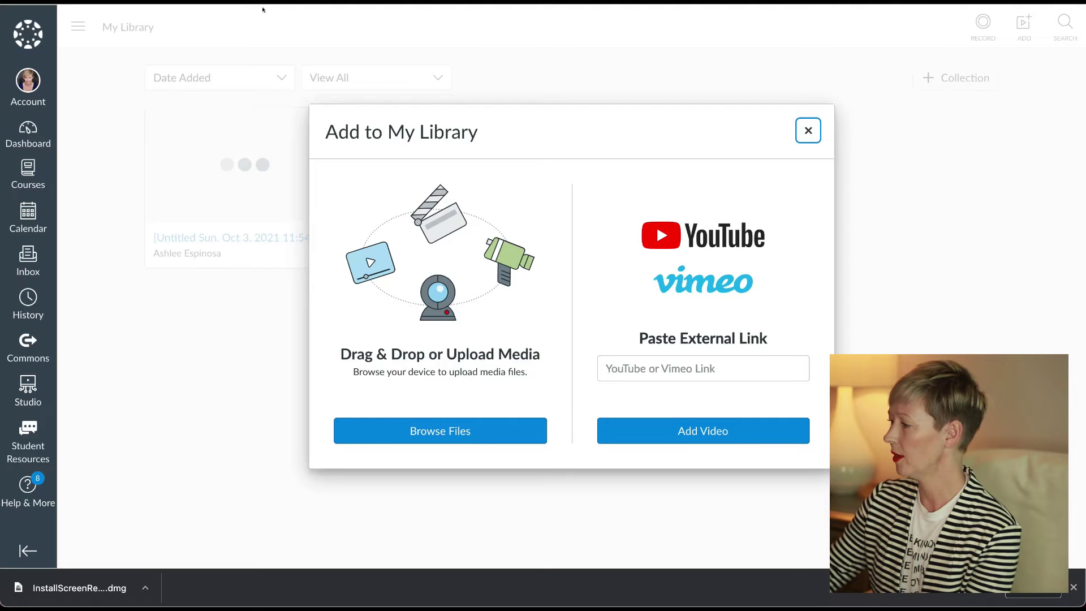
Paste the copied YouTube link into the link field and add the 21:30 sheet-music video to My Library
left_click(636, 368)
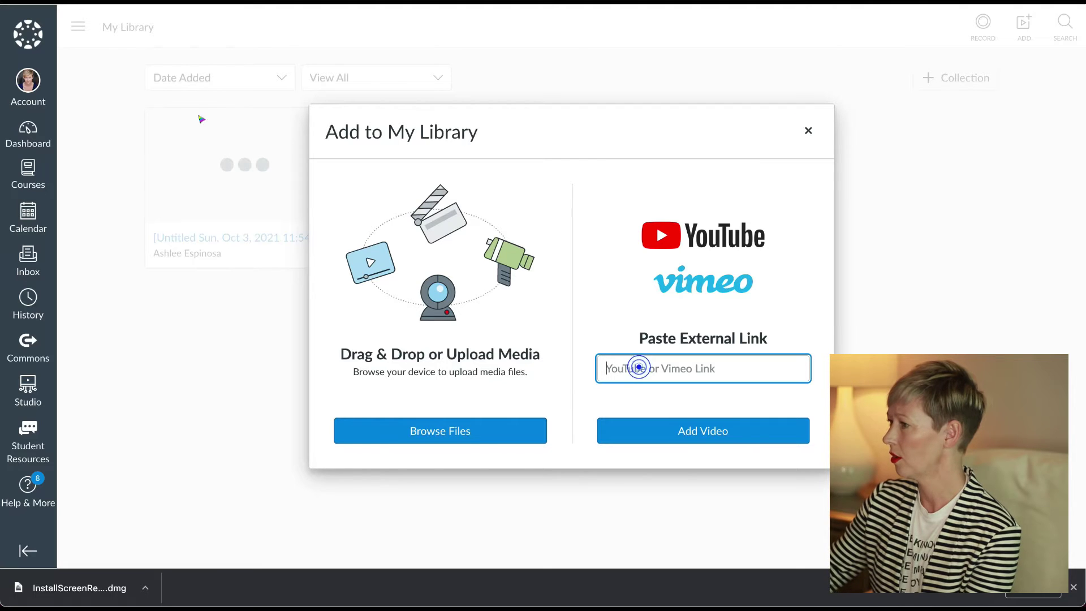
left_click(107, 2)
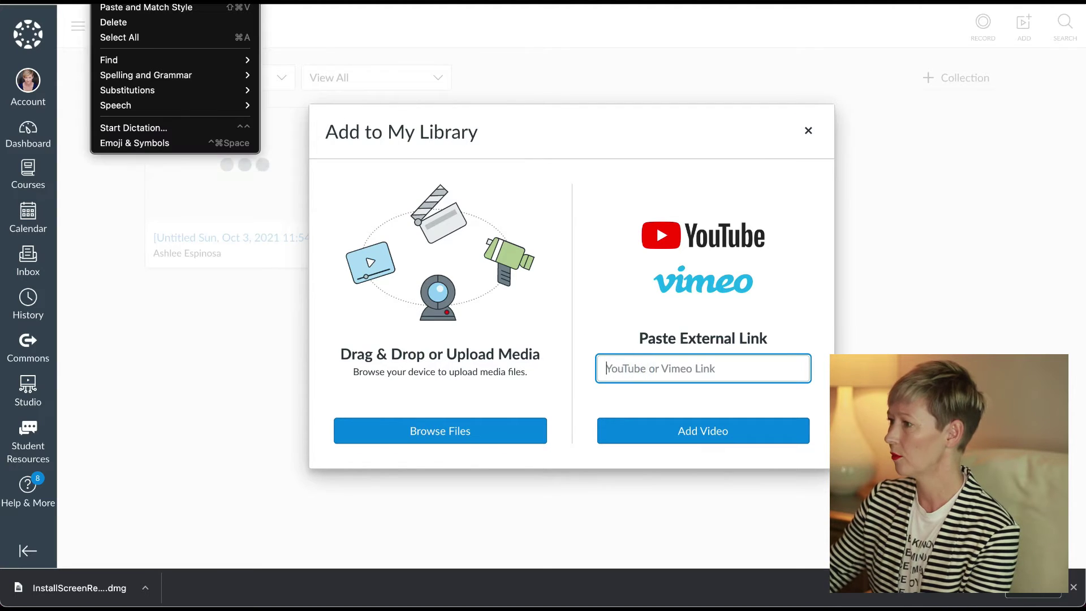
key("super+v")
left_click(696, 431)
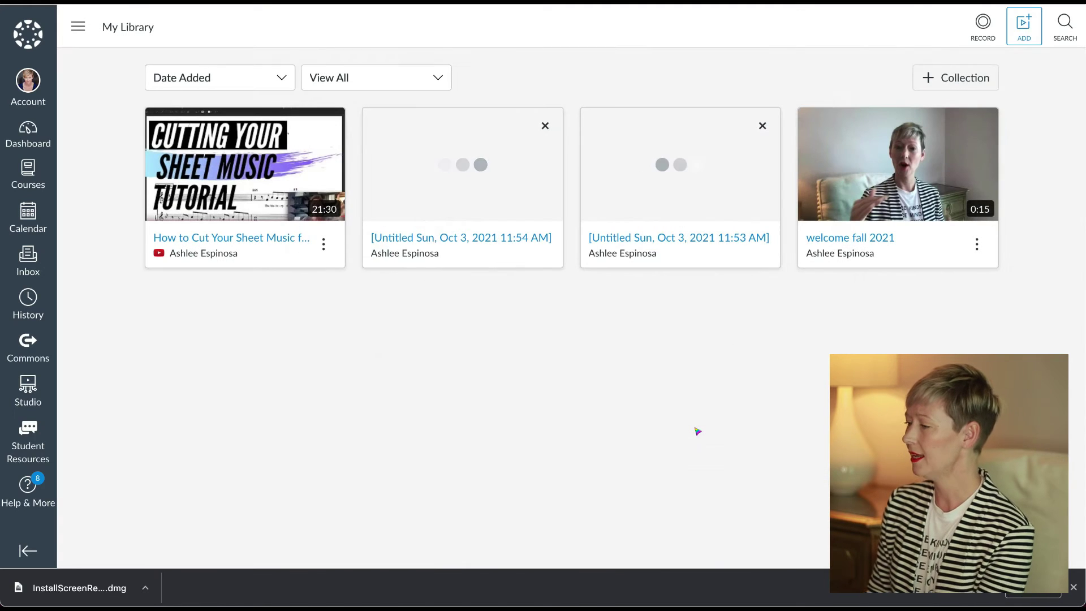
mouse_move(263, 189)
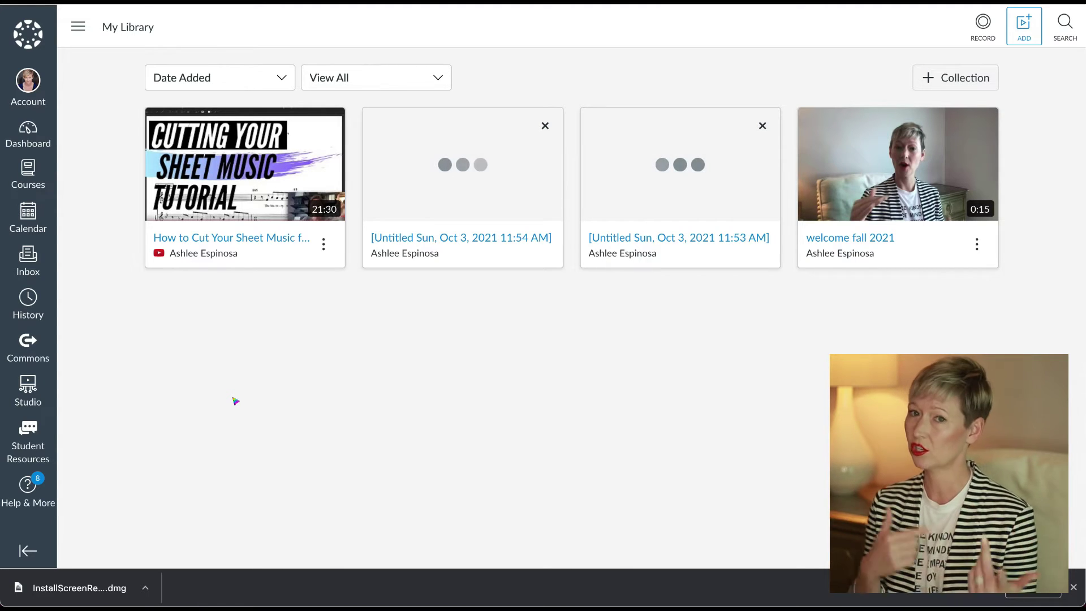
Choose Create Quiz from the sheet-music tutorial tile's three-dot menu
left_click(323, 244)
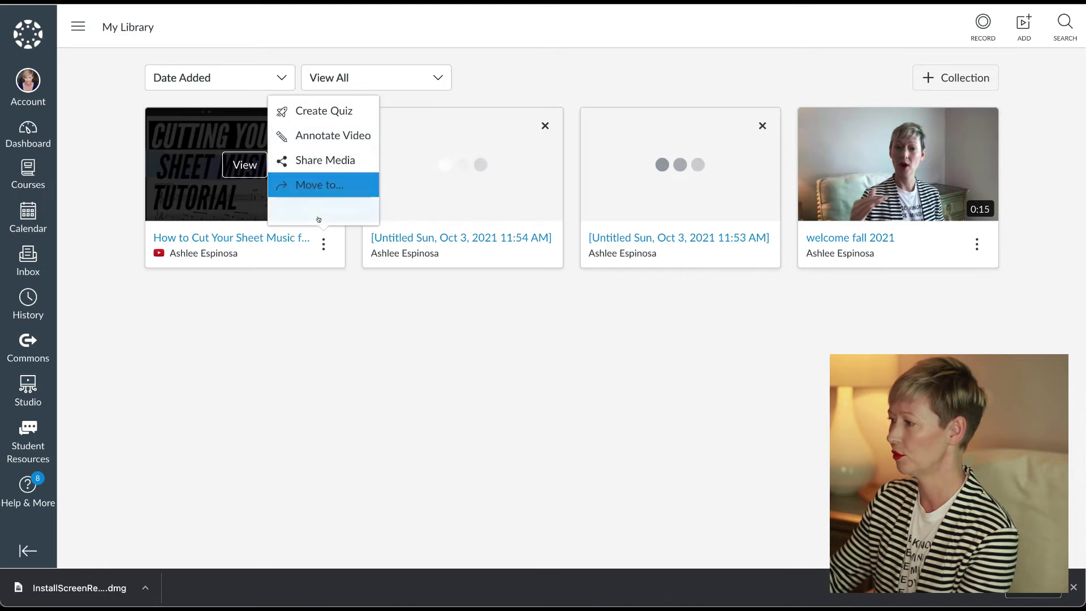
left_click(333, 116)
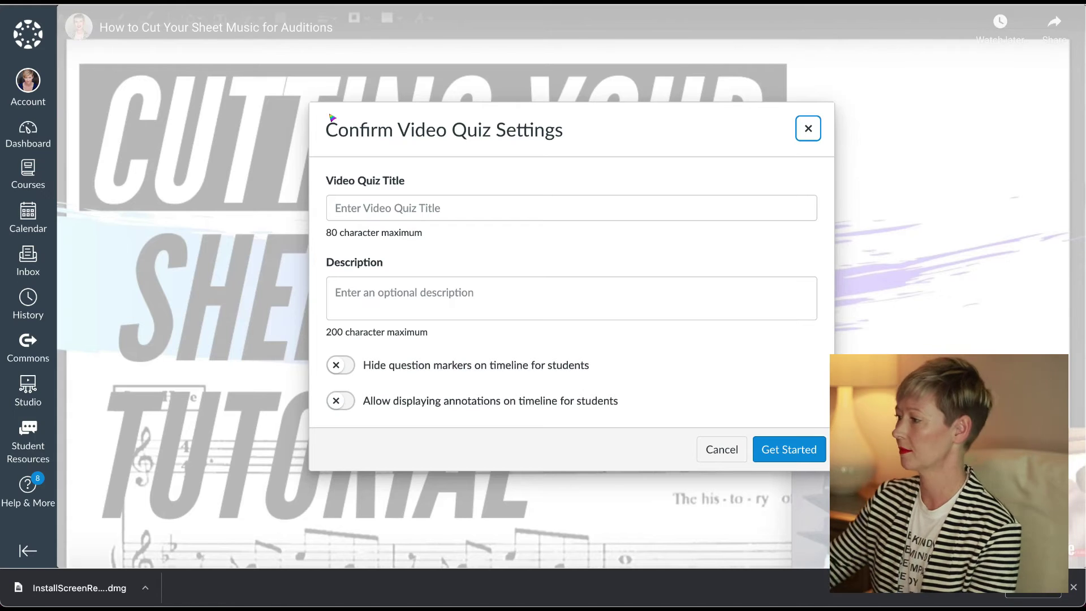
Title the quiz 'Sheet Music Tutorial' with description 'TBa' and confirm with Get Started
left_click(419, 209)
type("Sheet Music Tutorial")
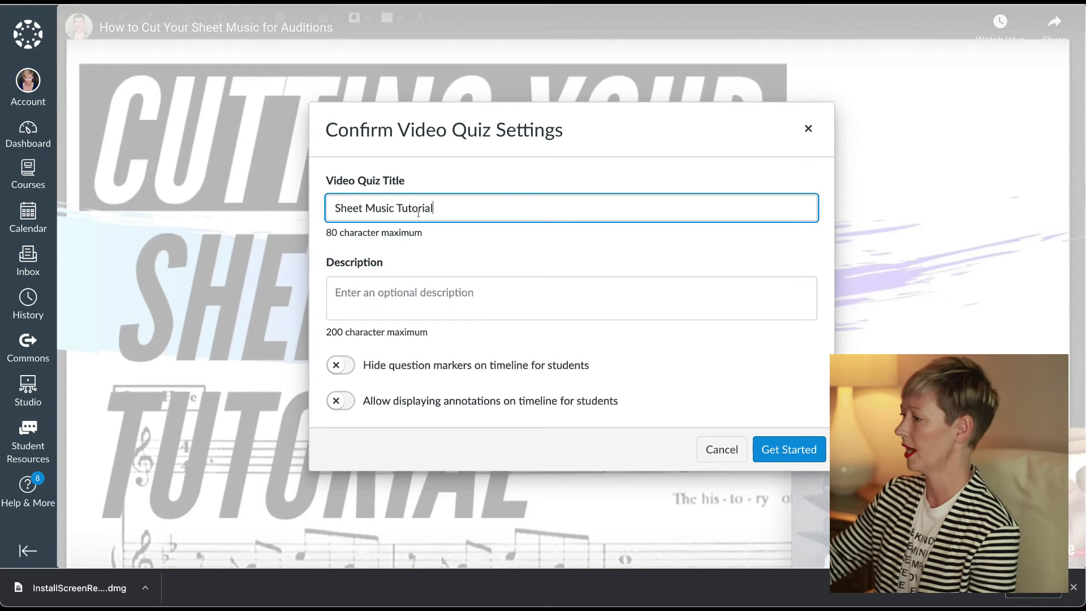
left_click(426, 277)
type("TBa")
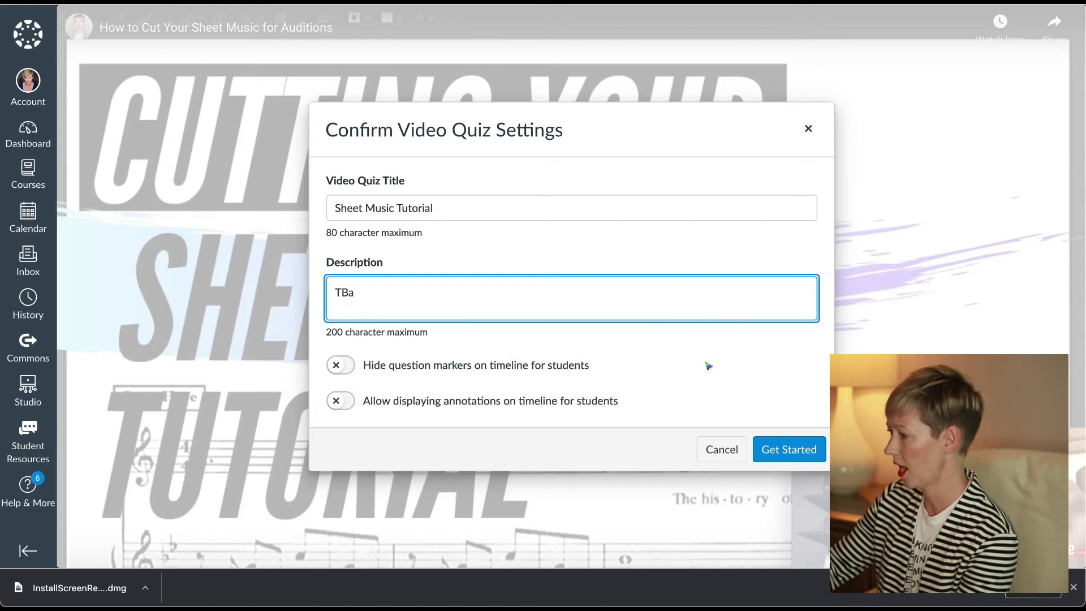
left_click(778, 448)
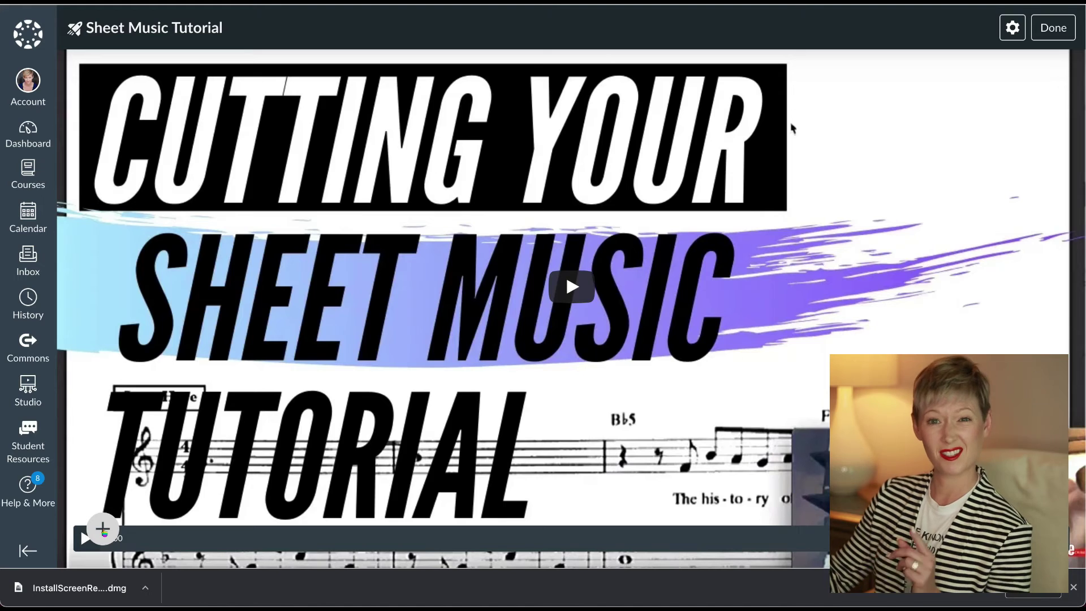
Add a True or False question at 0:00 pasting 'Should you cut your 16 bars?', keeping True correct
left_click(103, 529)
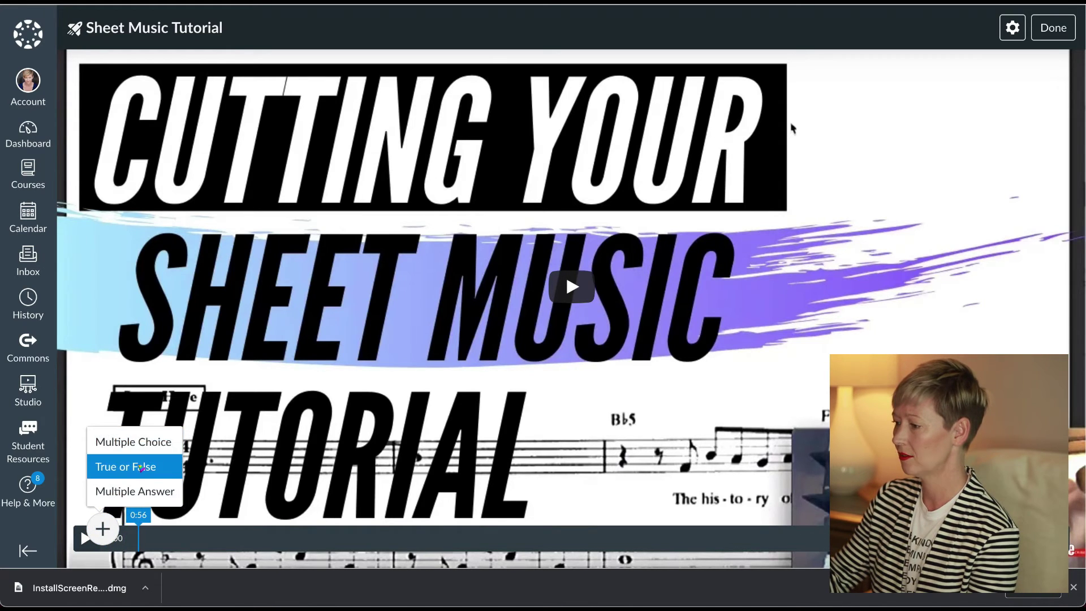
left_click(141, 468)
left_click(431, 282)
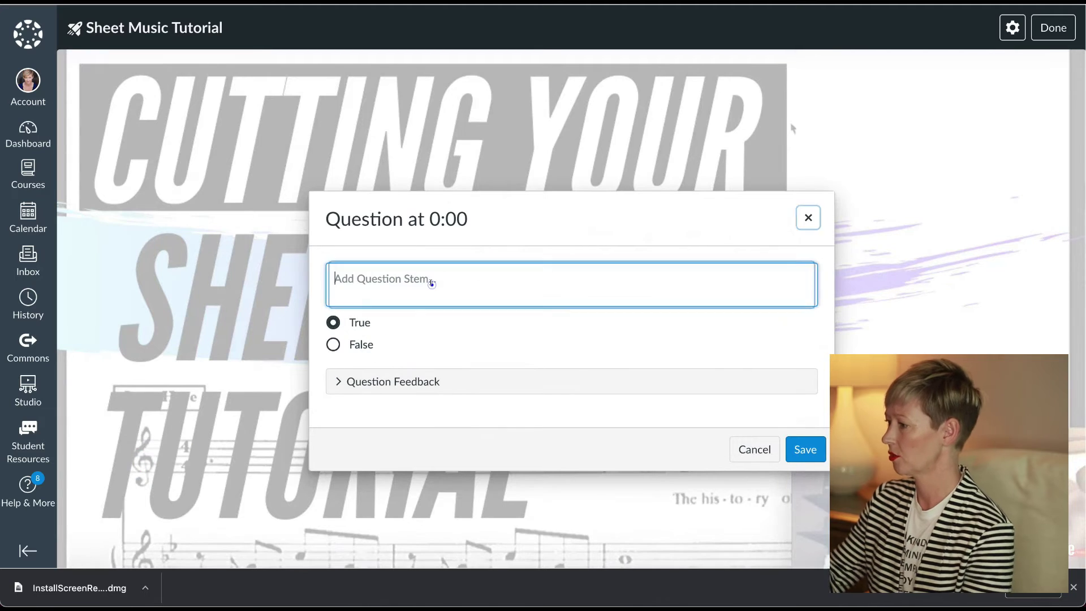
key("super+v")
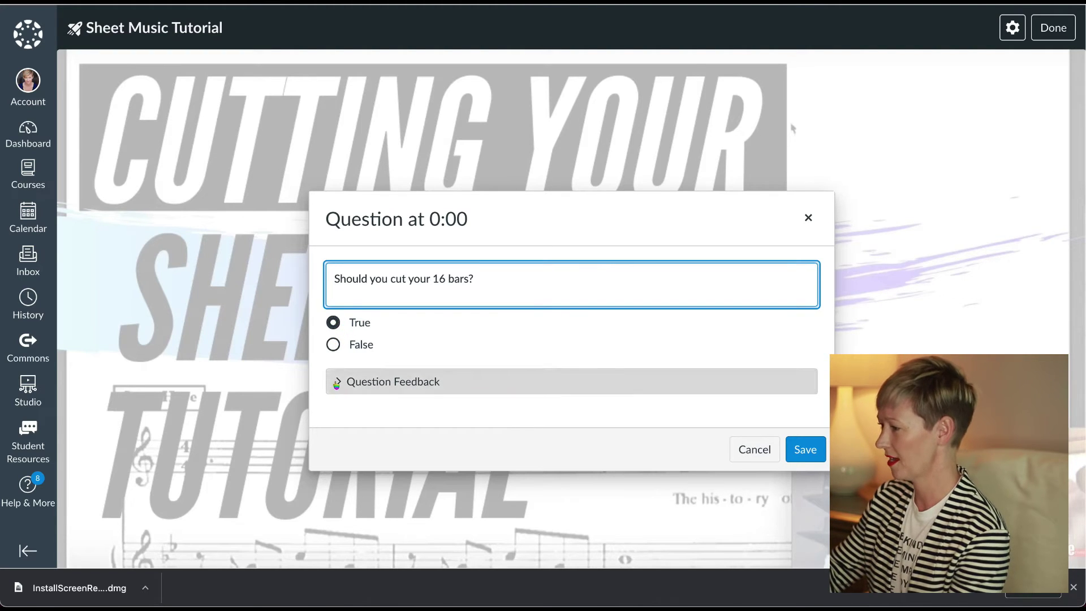
left_click(339, 382)
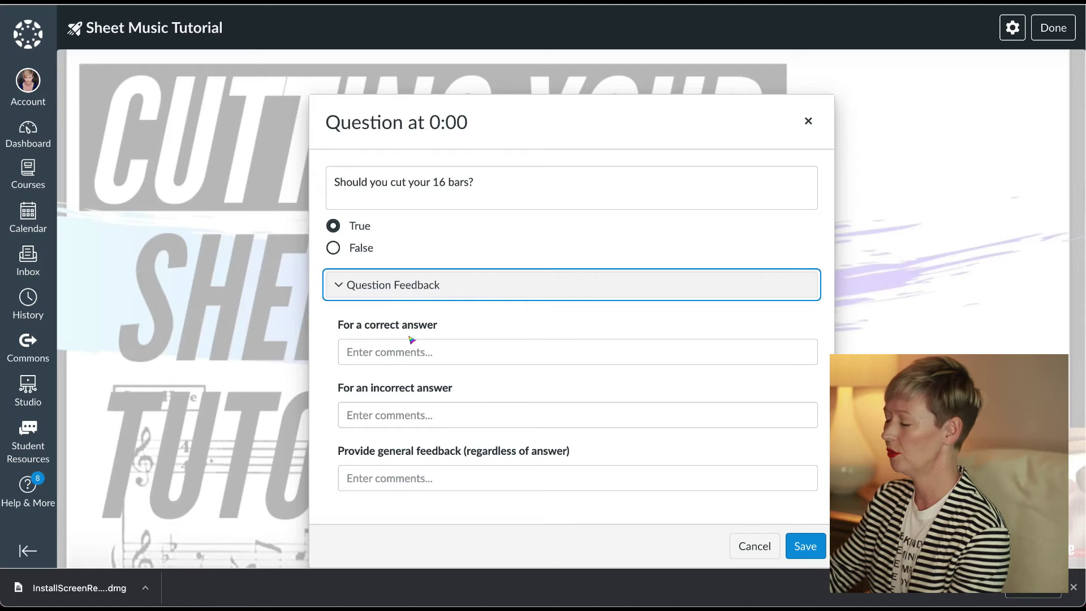
left_click(332, 283)
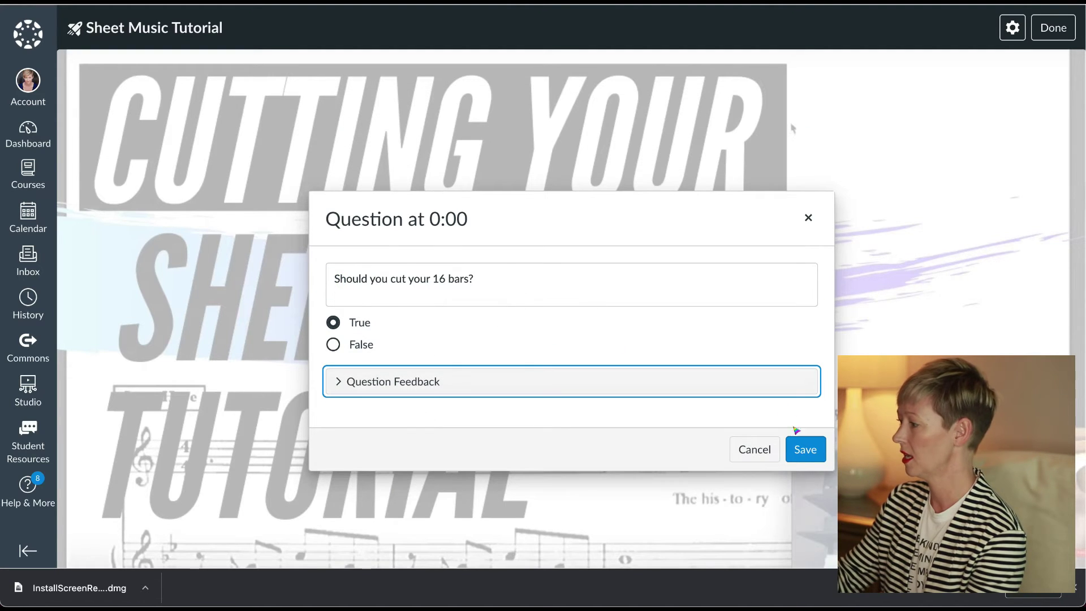
Save the first question, start another true/false question at 3:22, then leave the editor with Done
left_click(805, 450)
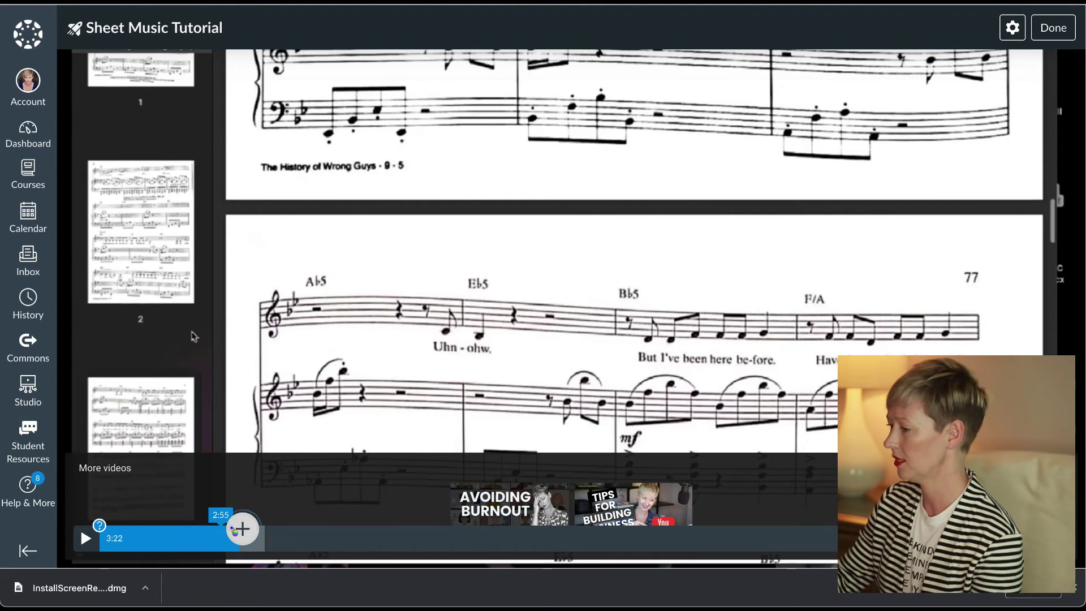
left_click(242, 529)
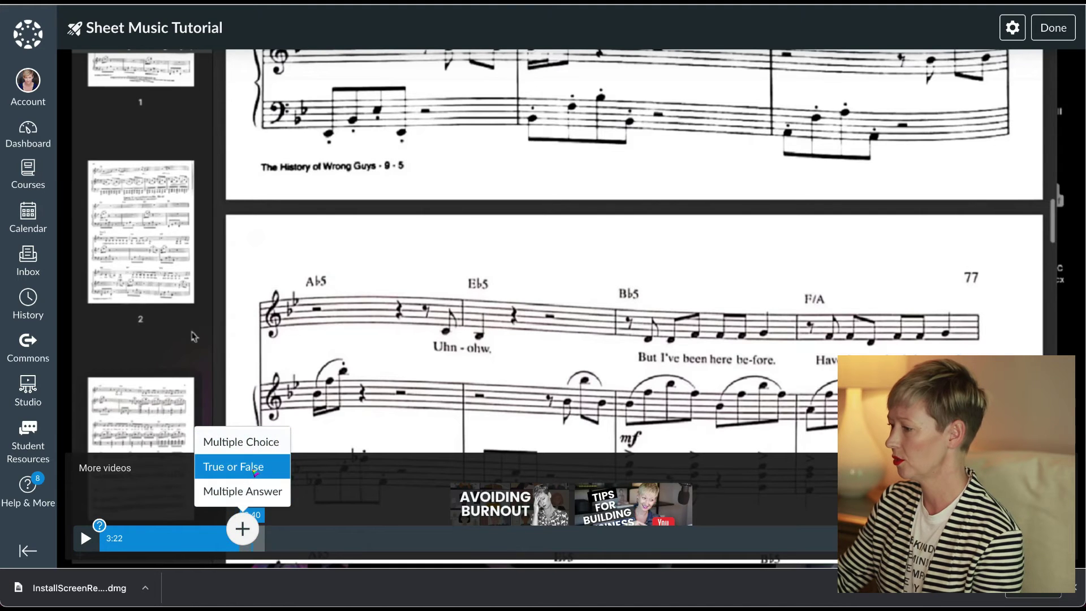
left_click(240, 467)
left_click(452, 279)
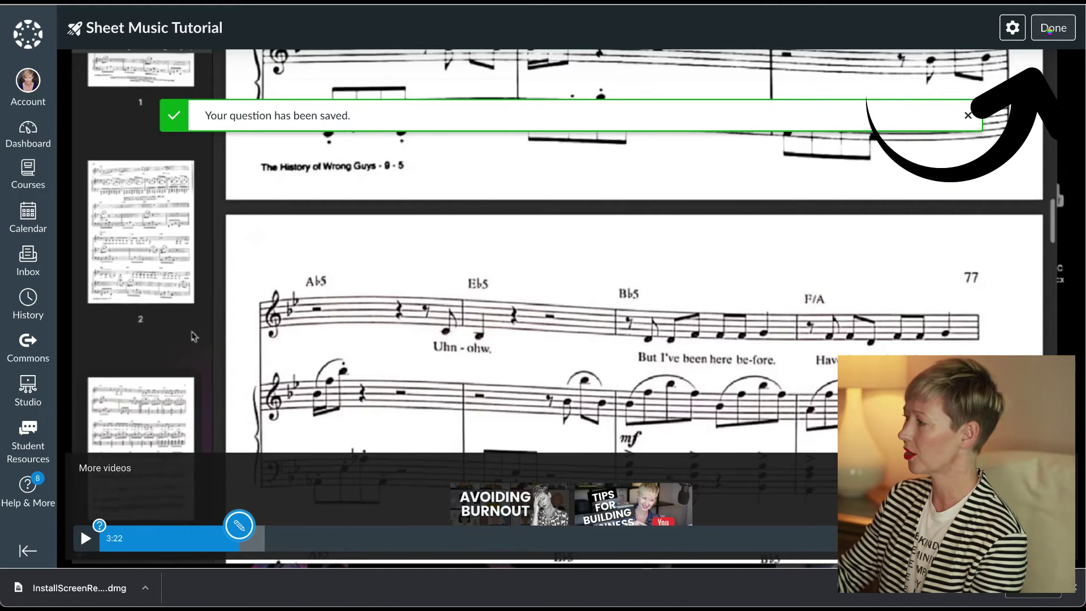
left_click(1052, 29)
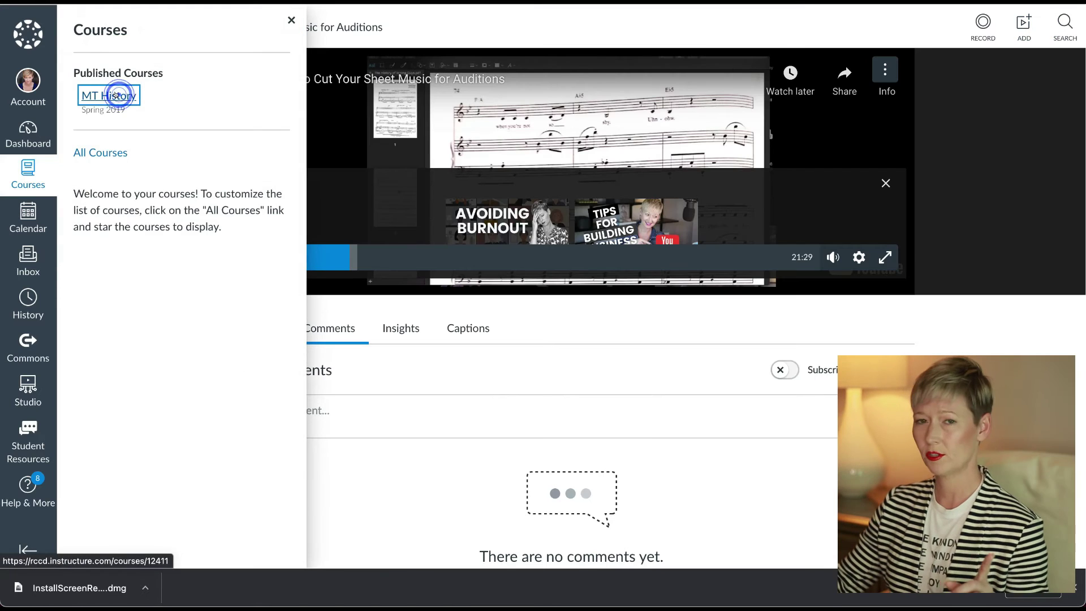
On MT History's video test page, pick the sheet-music video in Canvas Studio as a Sheet Music Tutorial quiz embed
left_click(105, 165)
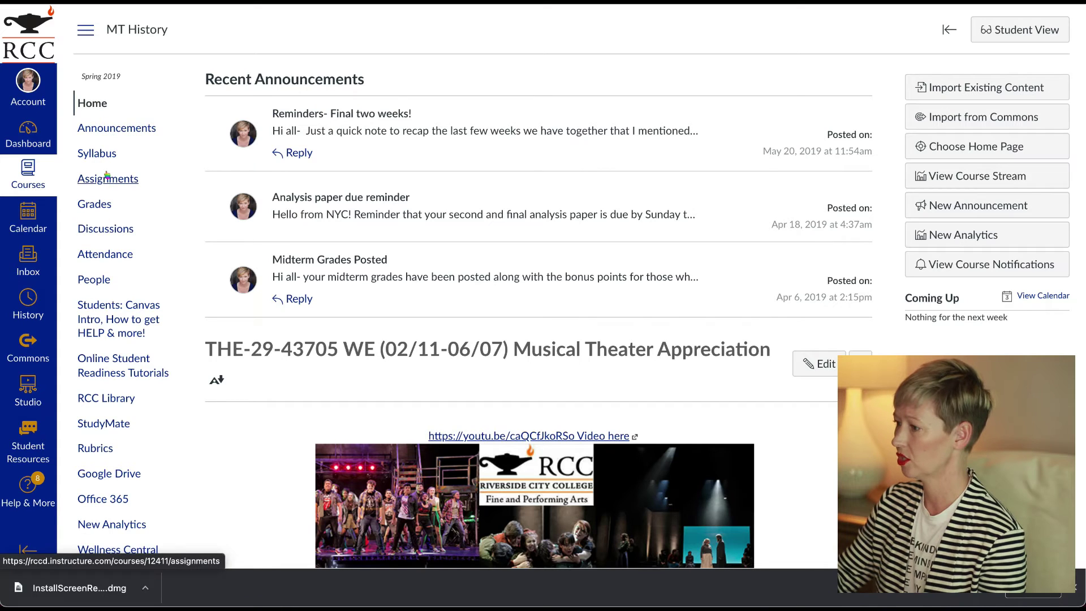
scroll(98, 366, "down", 3)
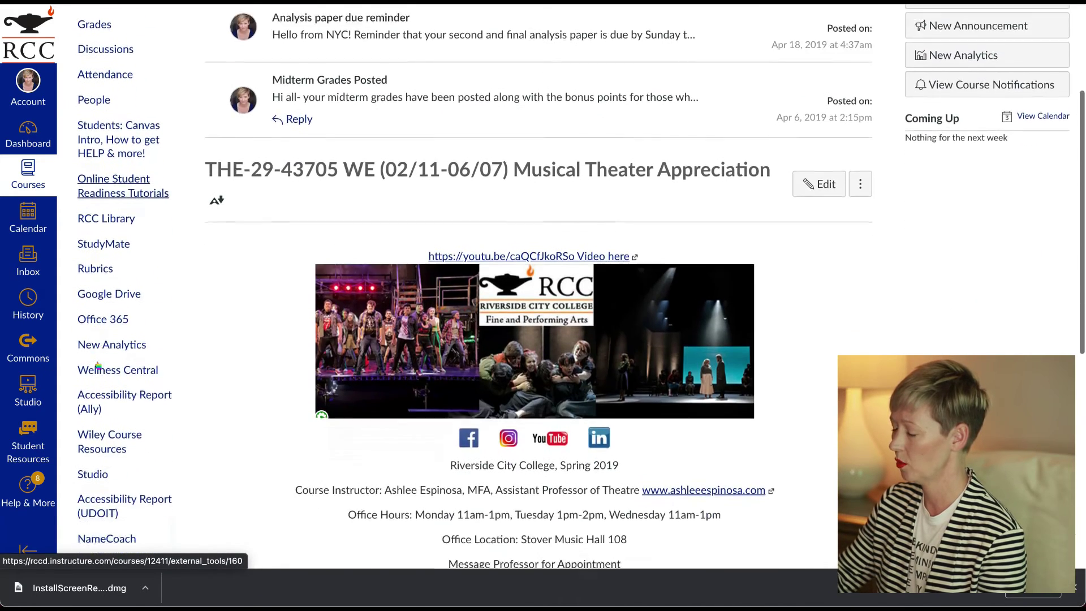
scroll(98, 367, "down", 5)
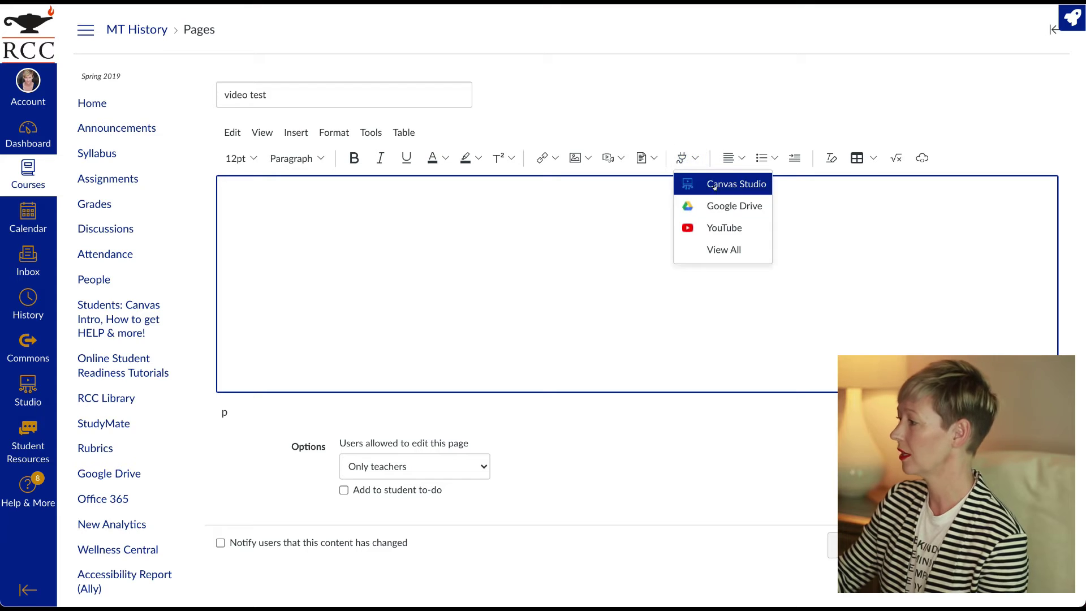
left_click(716, 184)
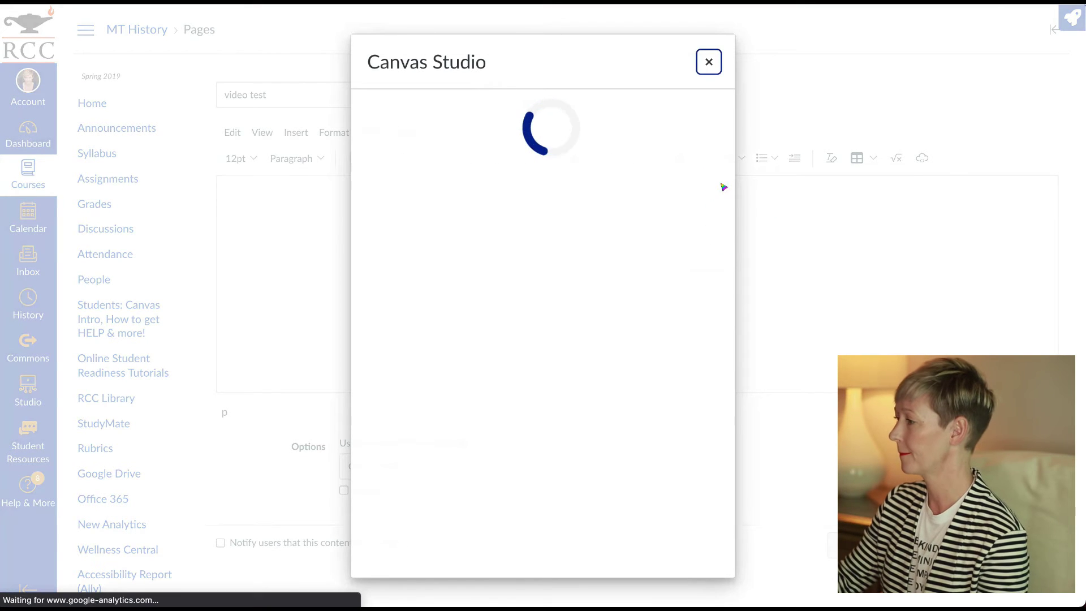
mouse_move(417, 279)
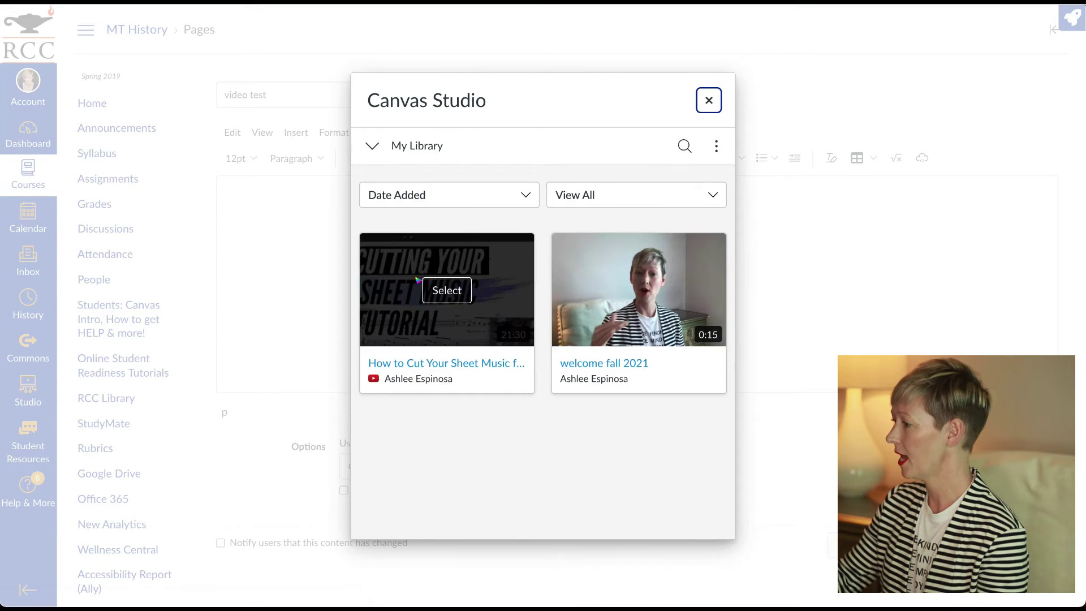
left_click(381, 263)
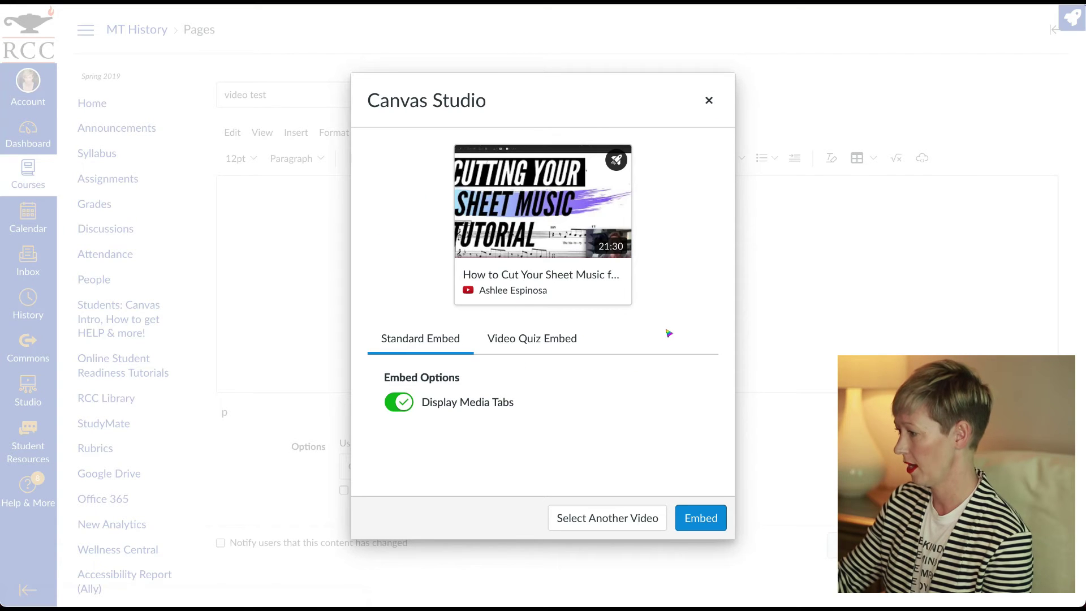
left_click(559, 337)
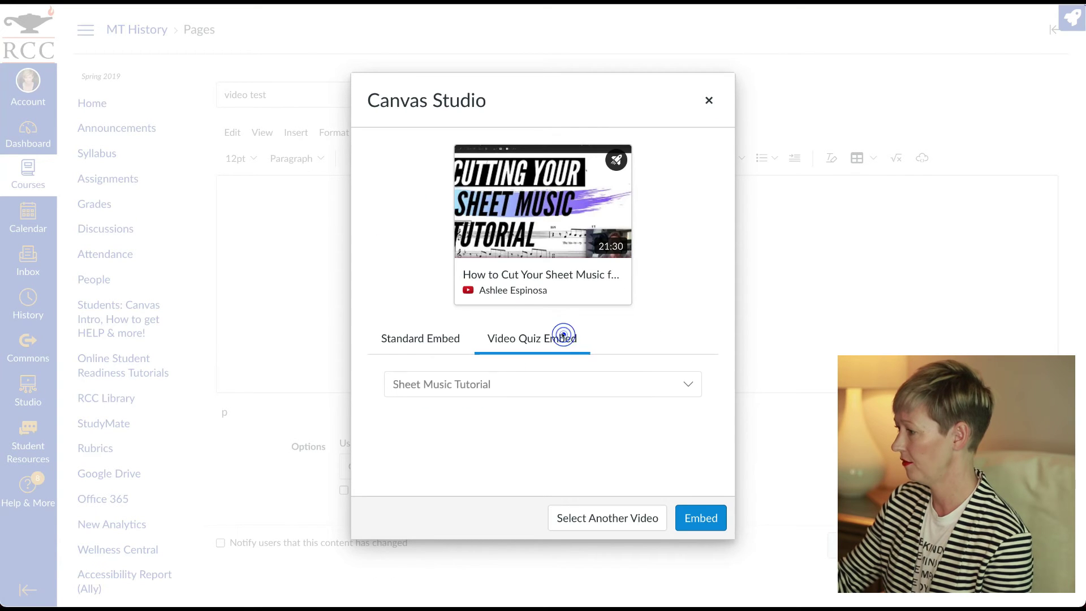
left_click(585, 384)
left_click(583, 380)
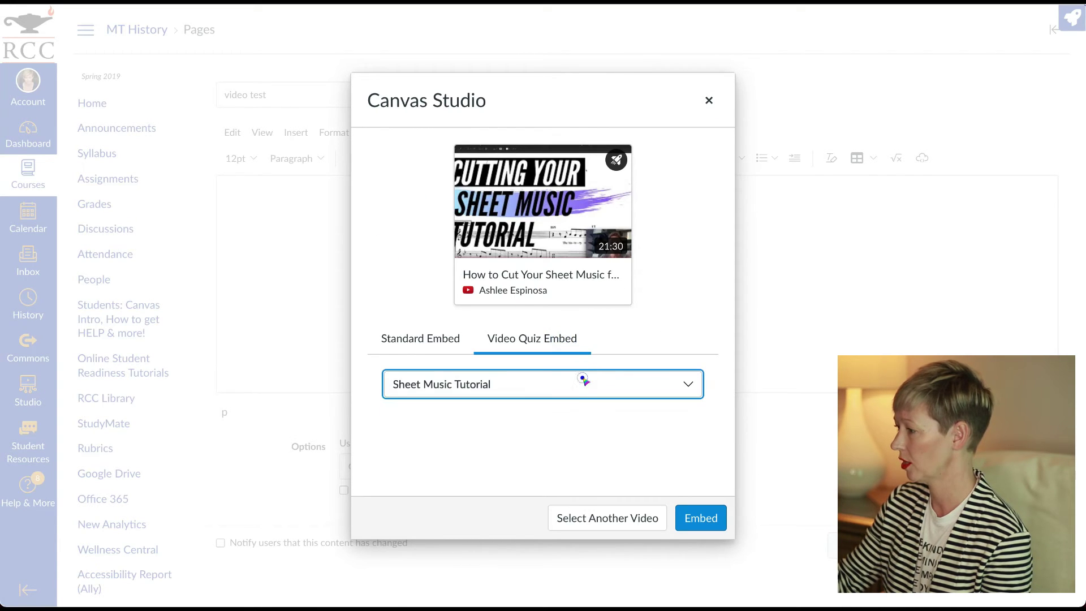
Insert the Sheet Music Tutorial quiz player into the video test page, review it, and save
left_click(696, 519)
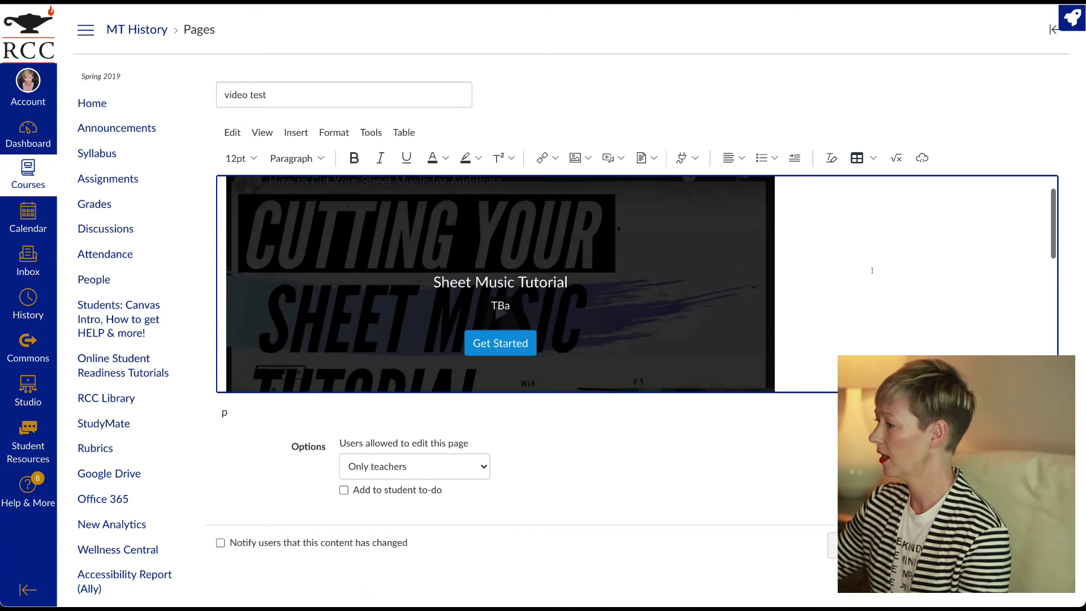
scroll(873, 270, "down", 4)
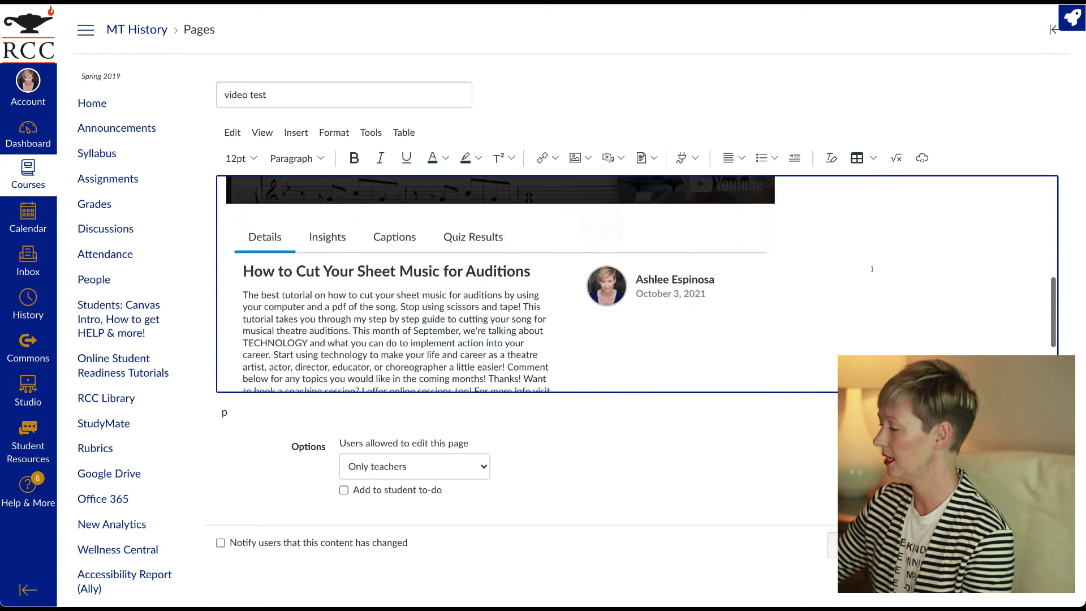
scroll(872, 269, "down", 3)
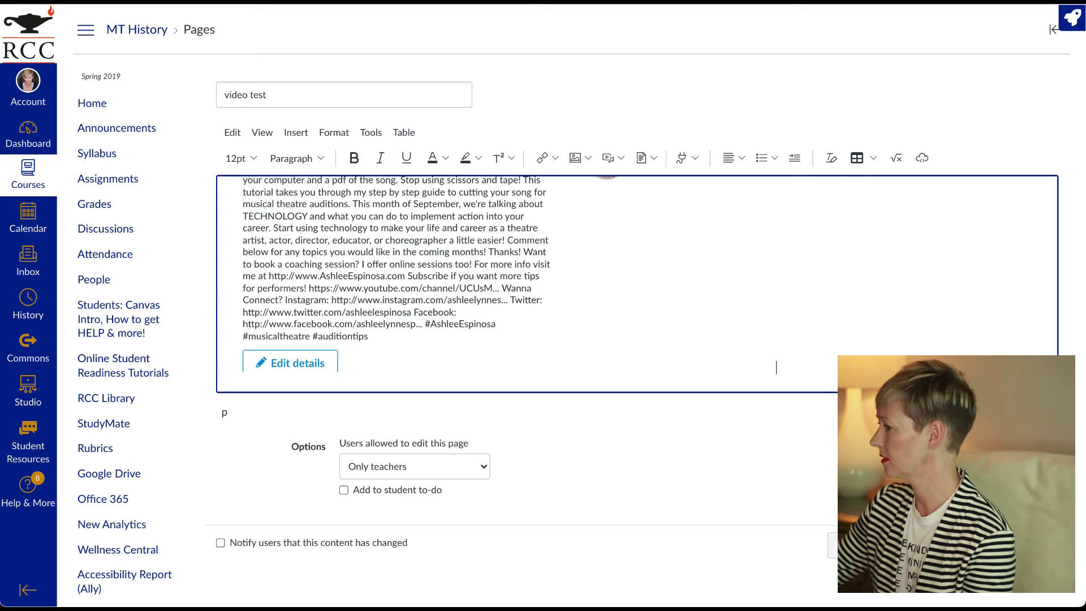
left_click(899, 545)
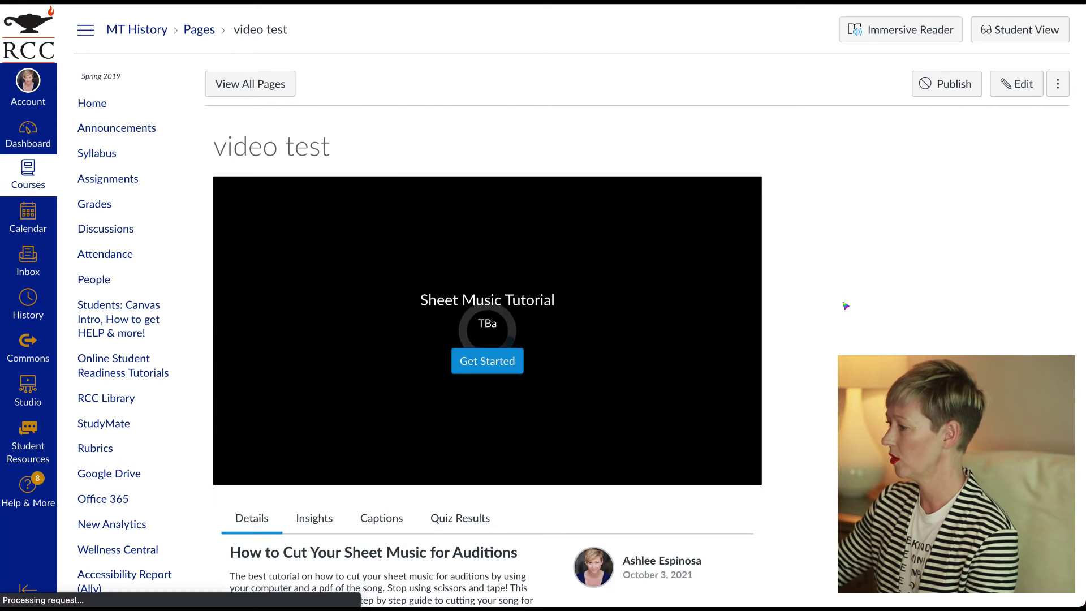
Check the embedded quiz's Quiz Results tab shows 'No reports yet', then refresh the page
scroll(846, 306, "down", 2)
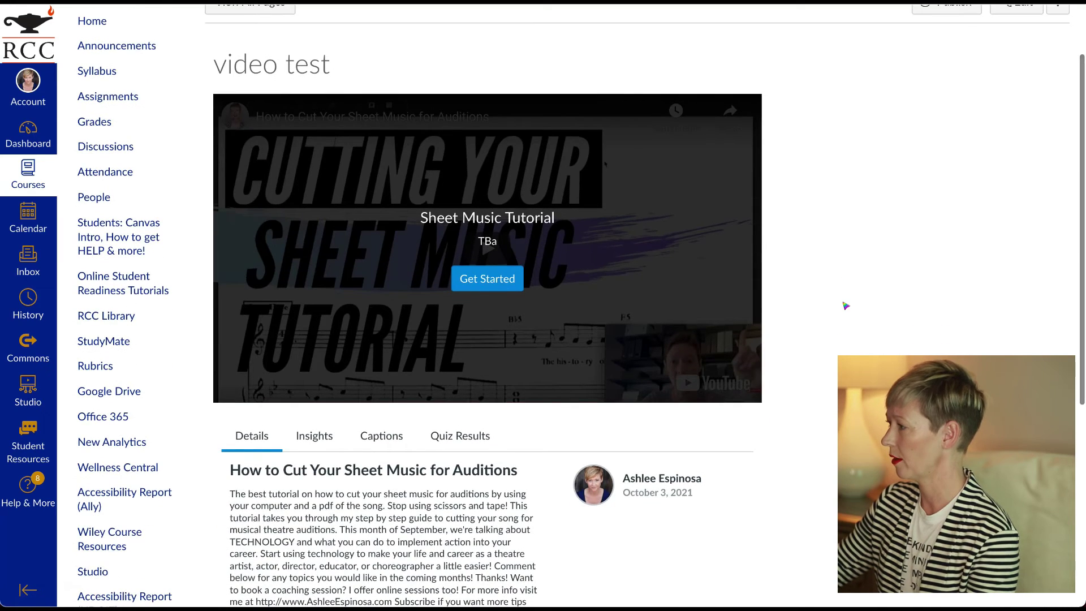
scroll(846, 305, "up", 2)
scroll(492, 397, "down", 3)
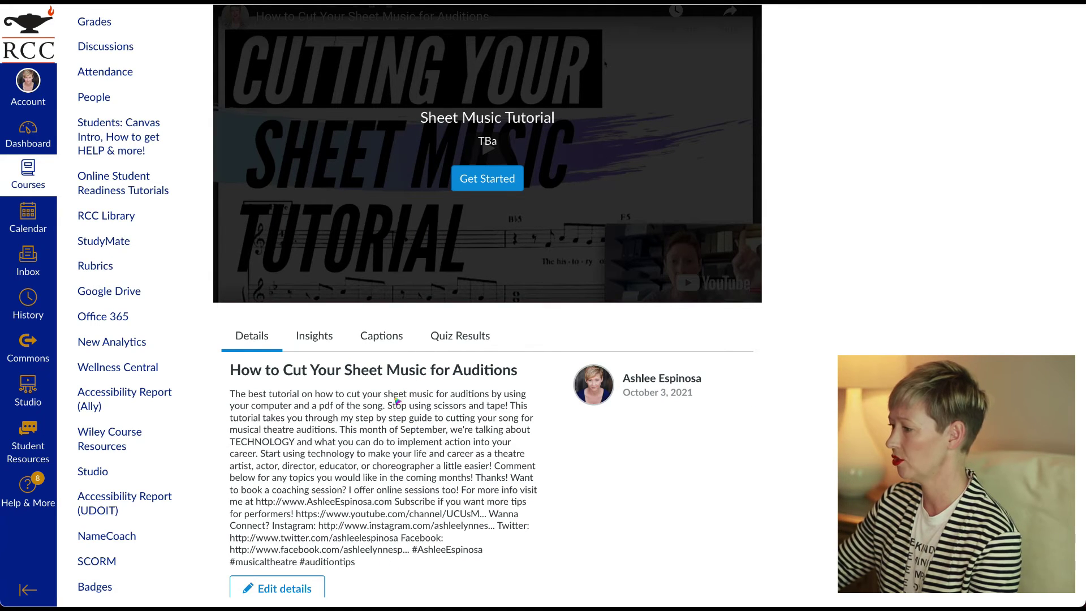
left_click(459, 338)
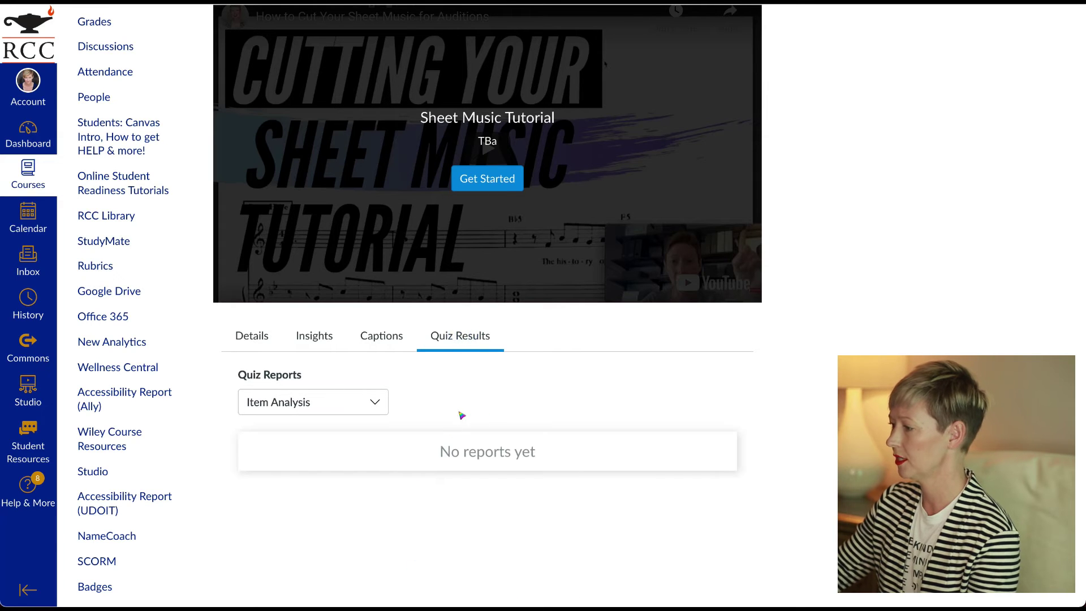
scroll(816, 385, "up", 3)
key("F5")
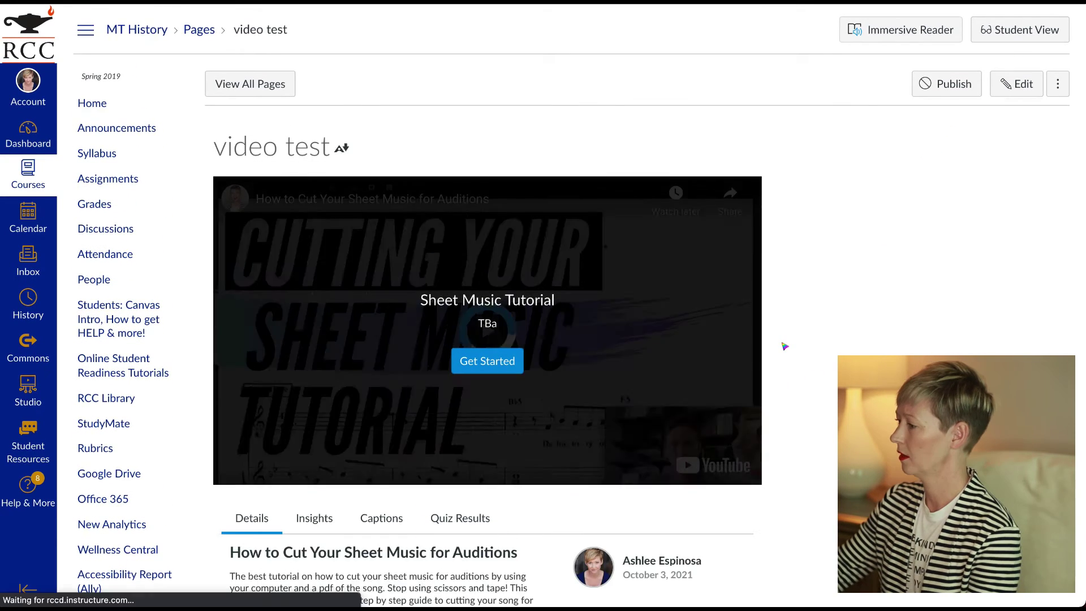
scroll(785, 347, "down", 1)
Start the quiz, answer True to 'Does the cover page matter?', continue, and pause at 3:23
left_click(479, 313)
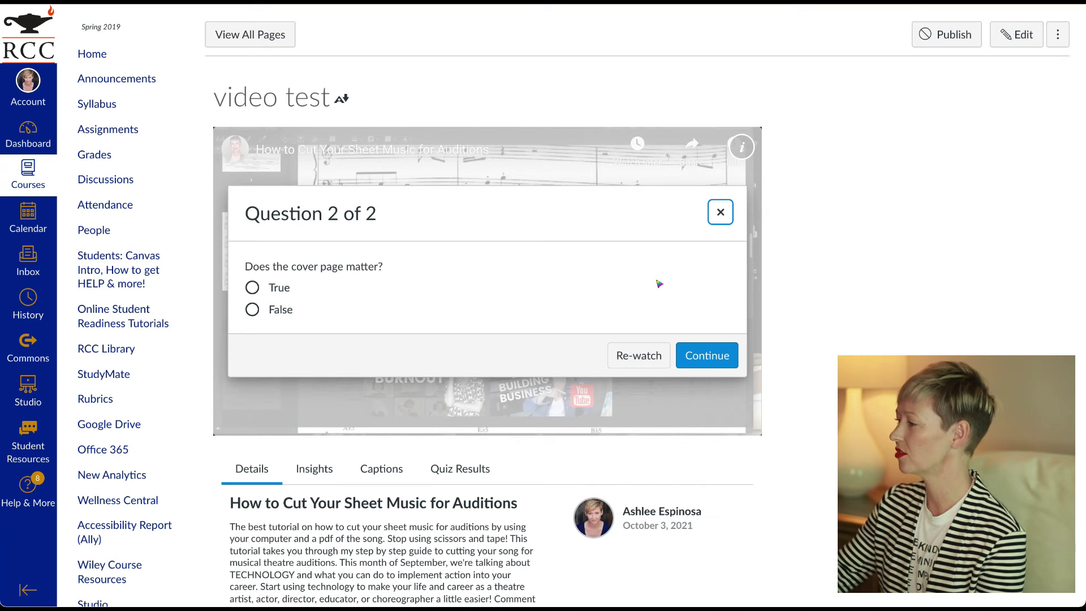
left_click(253, 288)
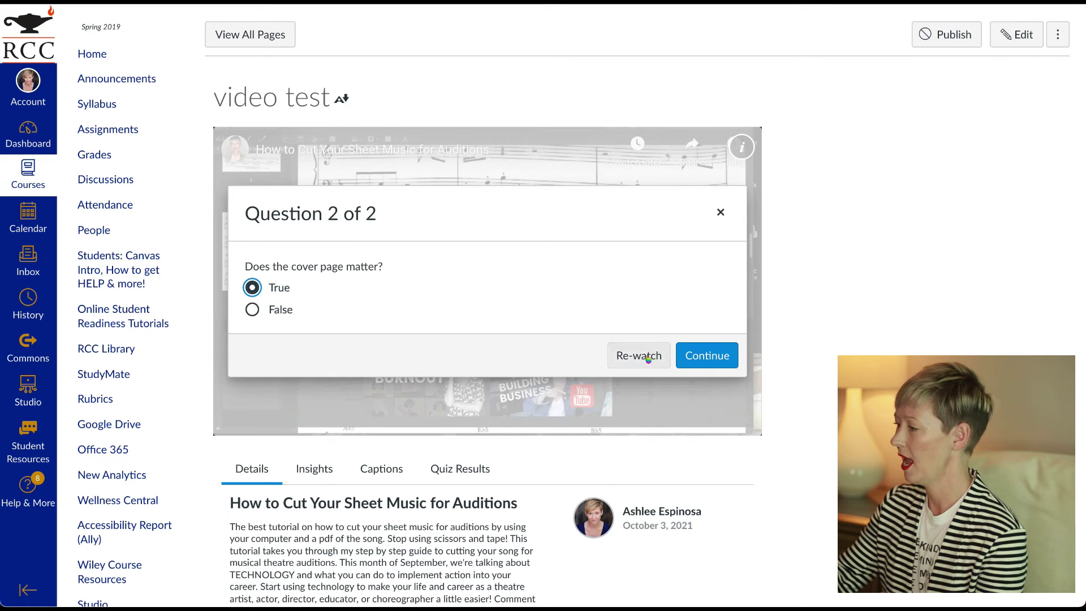
left_click(694, 355)
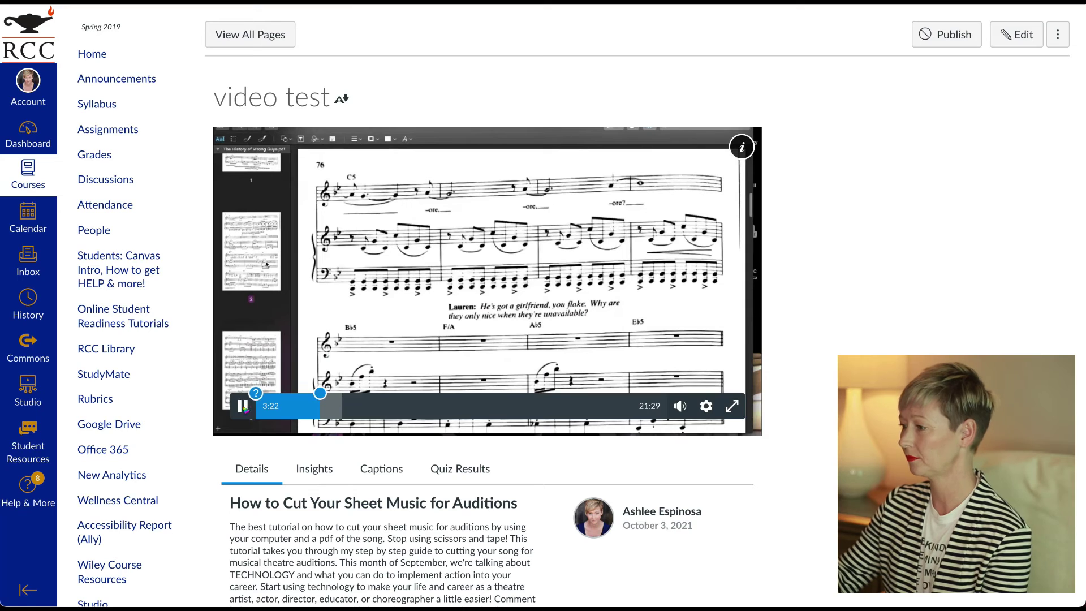
left_click(241, 404)
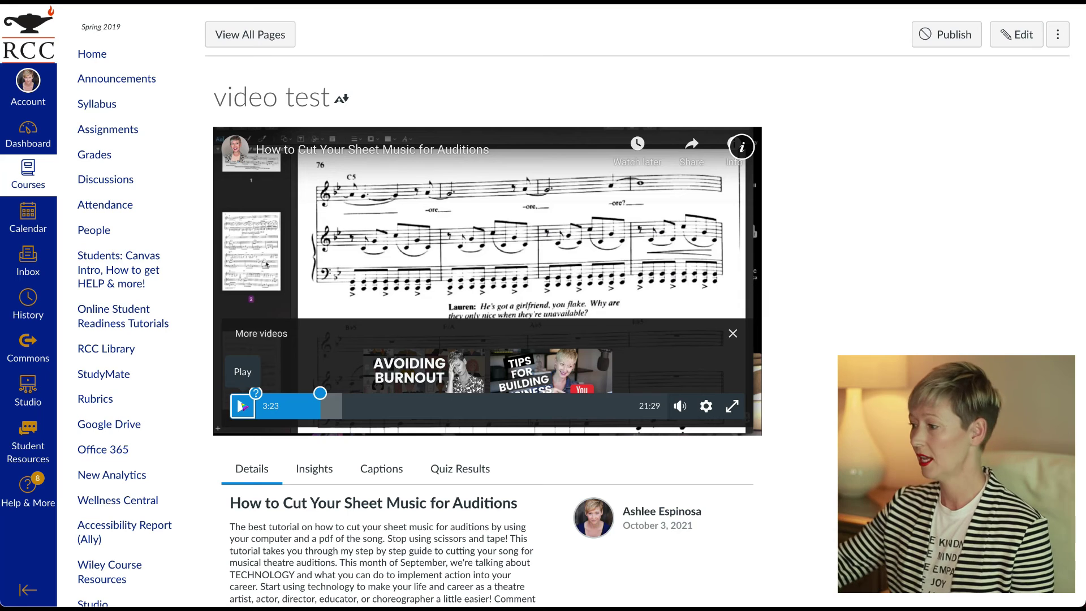
Check the embedded video's Quiz Results tab again, which still lists no reports
left_click(463, 470)
scroll(728, 436, "down", 3)
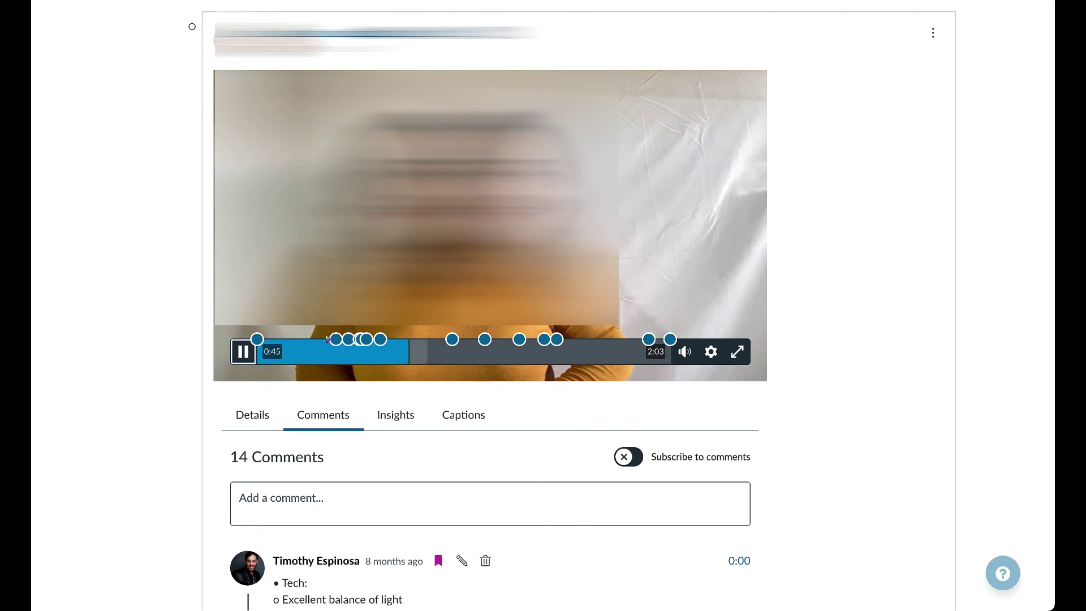
Seek ahead in the student's 2:03 video to its timed comments, reaching 'such a powerful voice!'
left_click(440, 350)
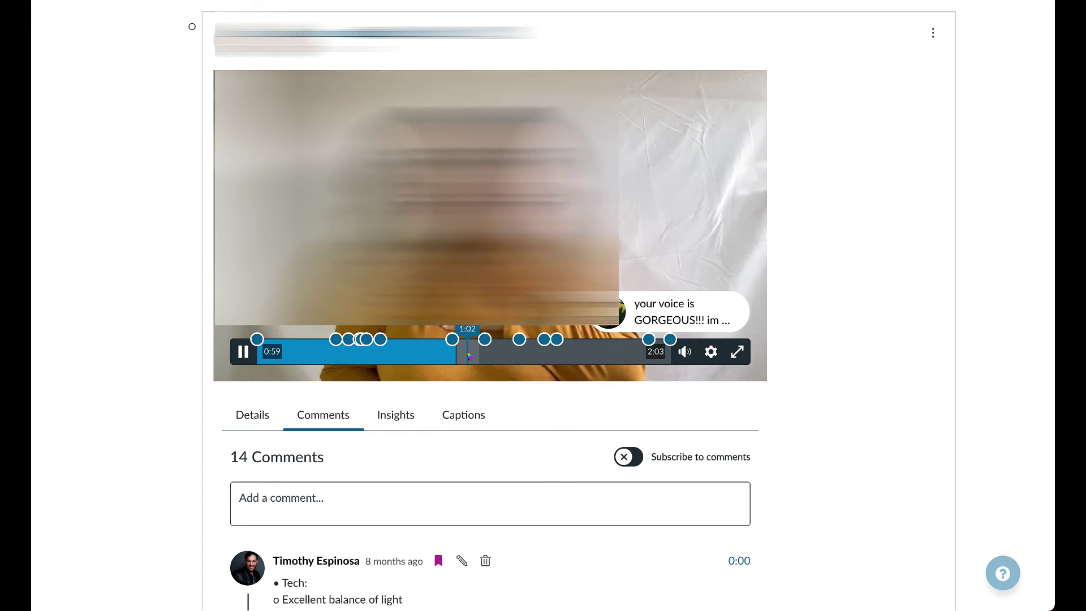
left_click(534, 343)
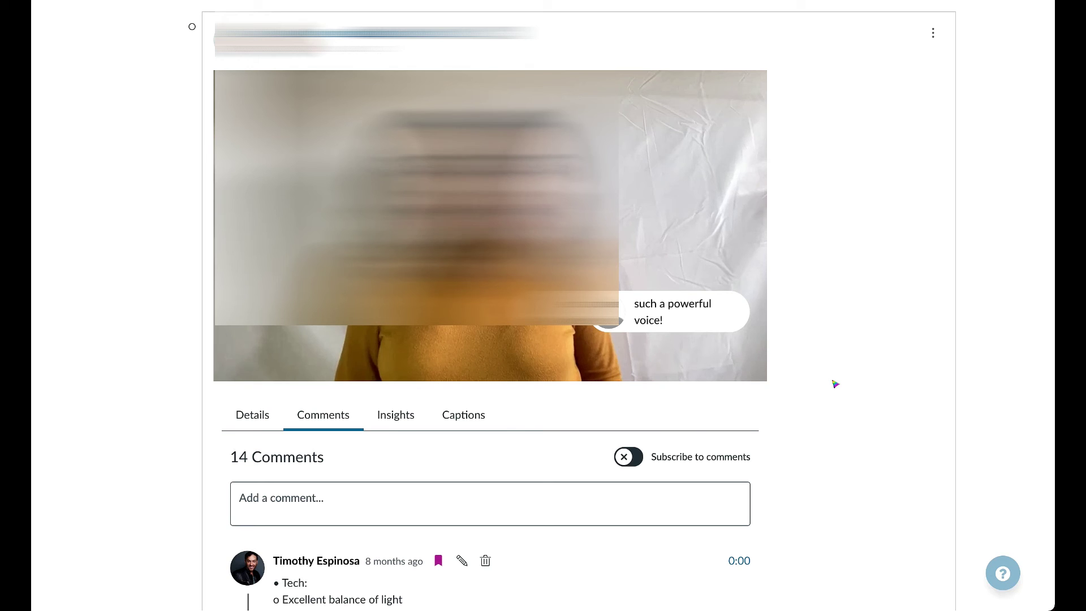
Show the student video's Insights chart of how many viewers watched each part
mouse_move(700, 314)
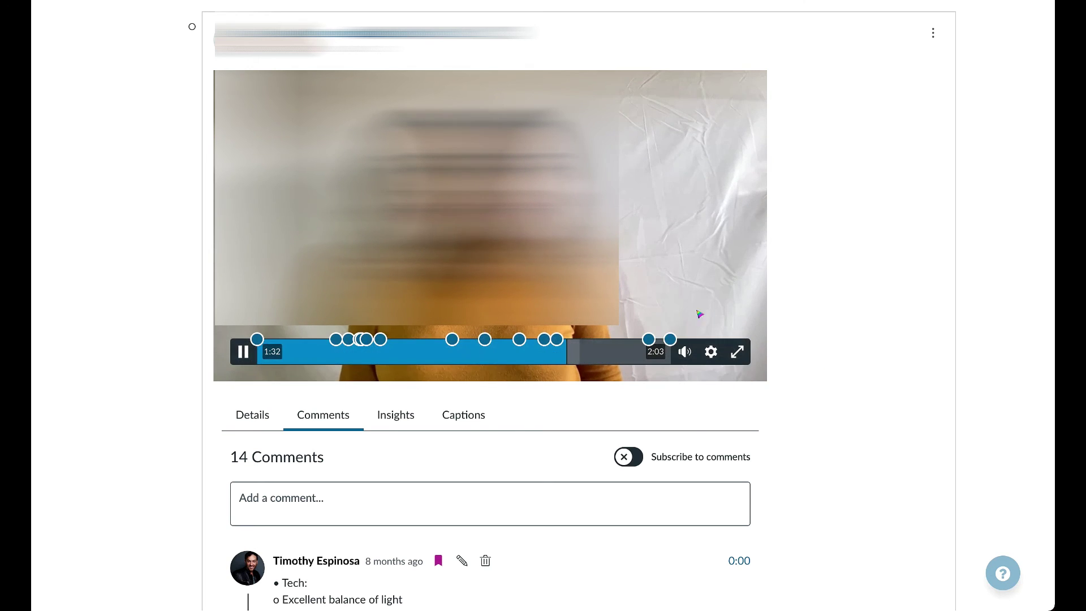